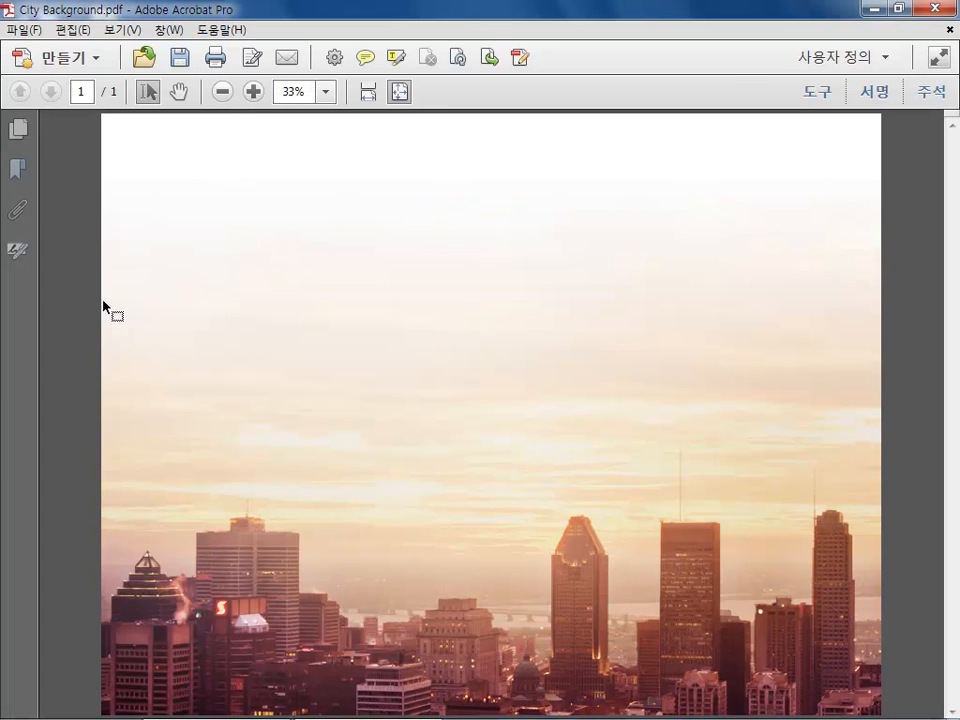
{"action": "left_click", "coordinate": [18, 128]}
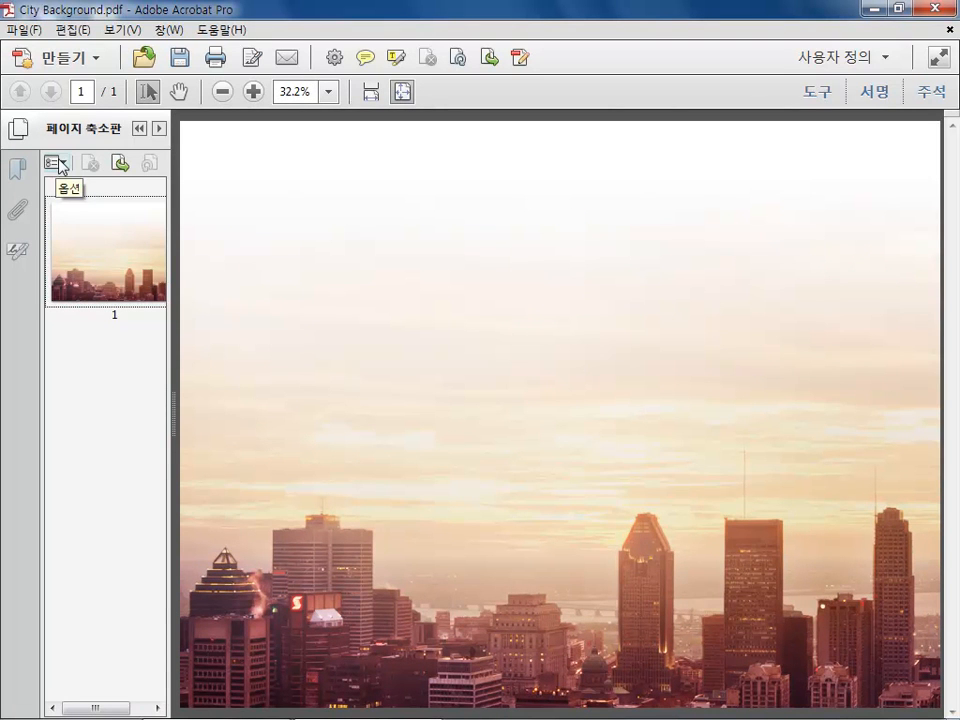
{"action": "left_click", "coordinate": [18, 128]}
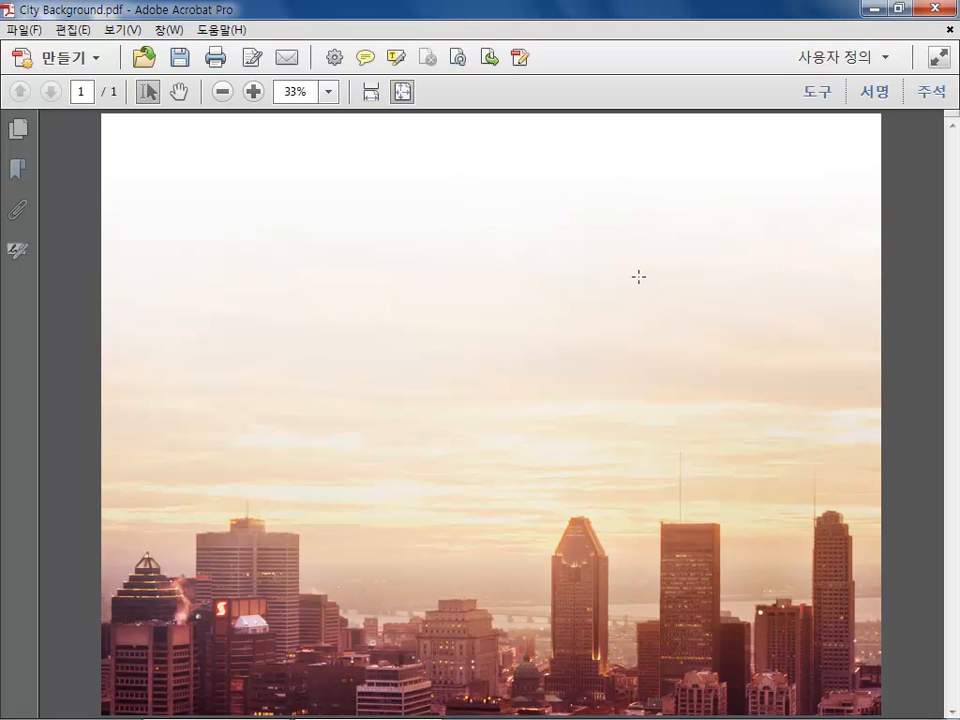
Draw a rectangular video area over the sky in the upper-left part of the page using the interactive video tool
{"action": "left_click", "coordinate": [816, 94]}
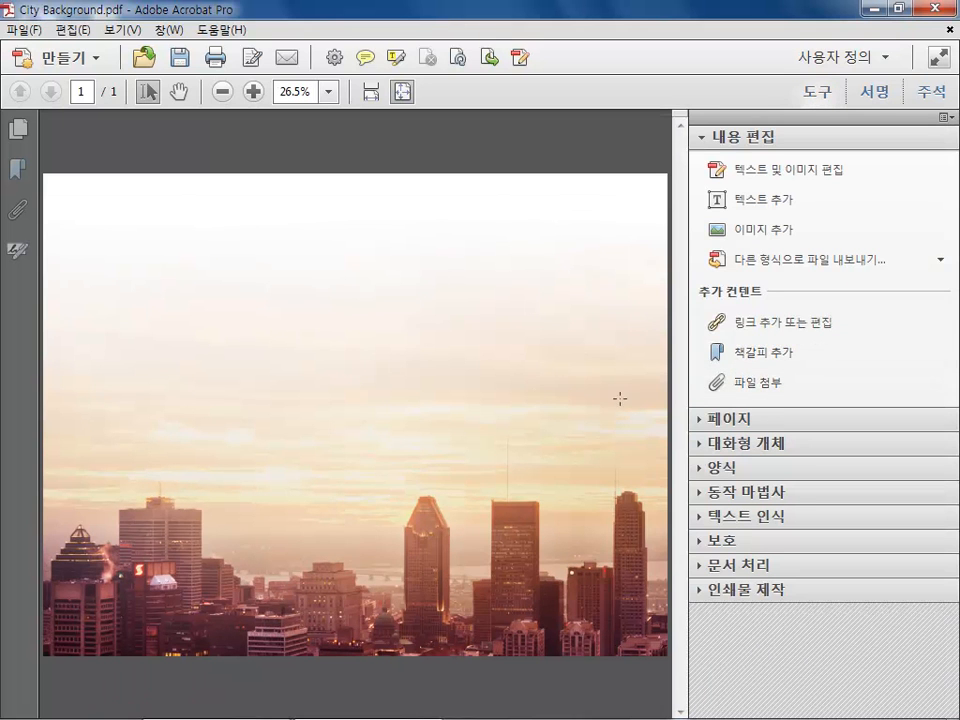
{"action": "left_click", "coordinate": [703, 446]}
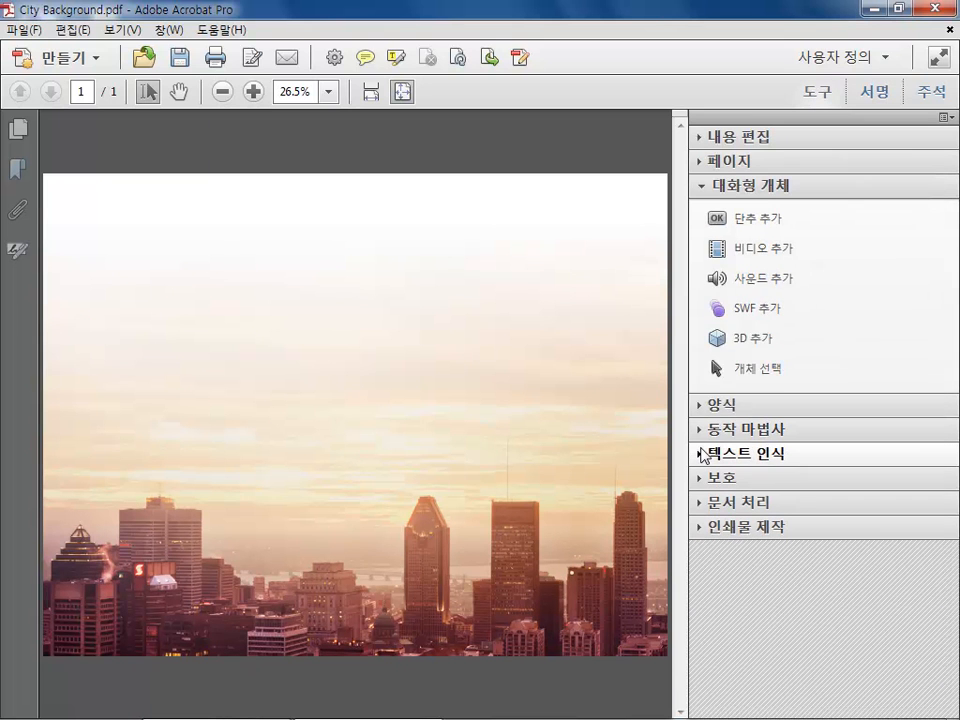
{"action": "left_click", "coordinate": [755, 258]}
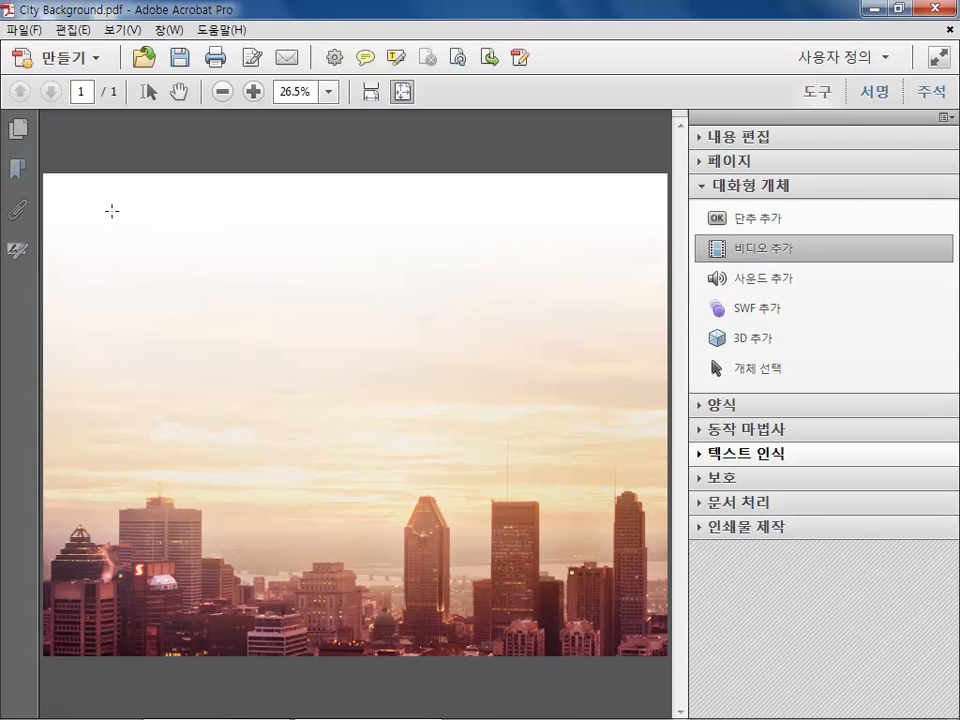
{"action": "mouse_move", "coordinate": [93, 239]}
{"action": "left_mouse_down"}
{"action": "mouse_move", "coordinate": [264, 373]}
{"action": "mouse_move", "coordinate": [374, 436]}
{"action": "left_mouse_up"}
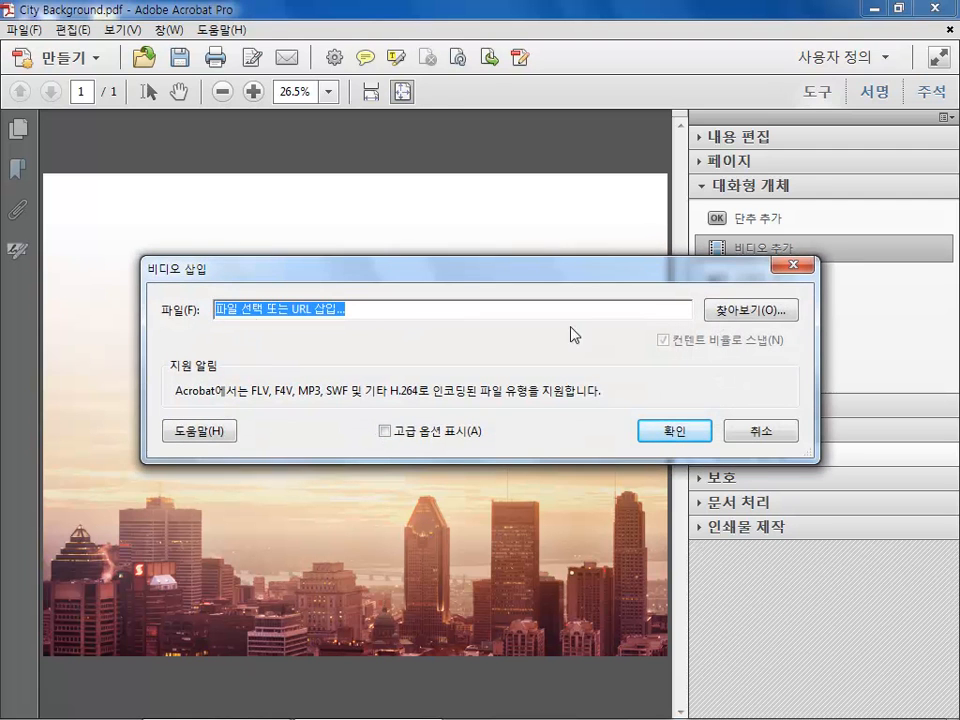
Choose 1_Meridien Mayor Welcome 720p.mov from the 8_Rich Media folder as the video file
{"action": "left_click", "coordinate": [720, 311]}
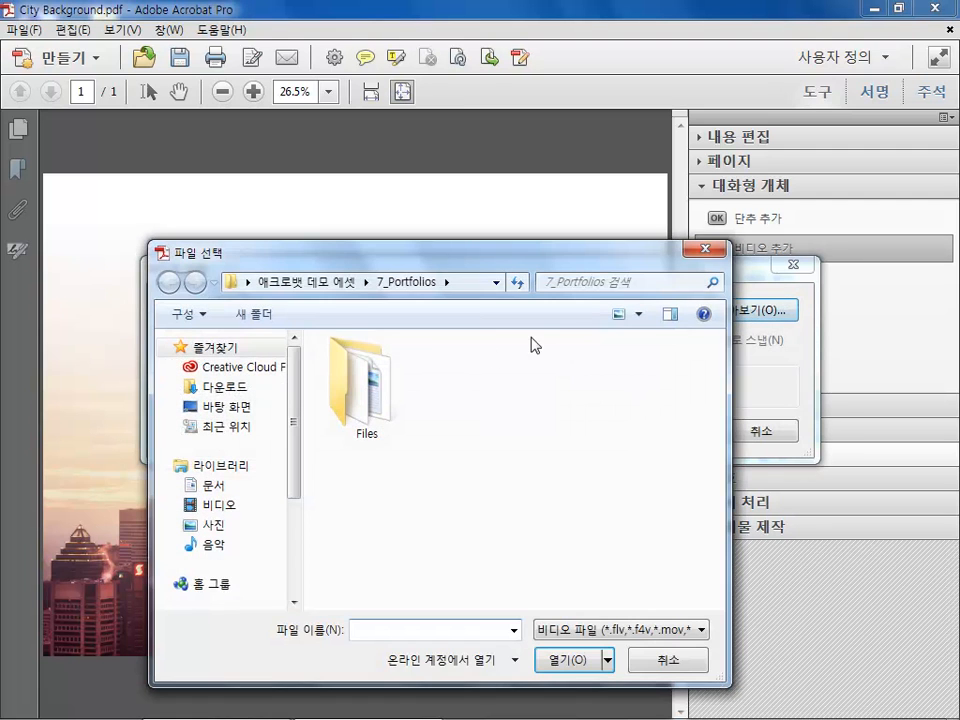
{"action": "left_click", "coordinate": [352, 283]}
{"action": "double_click", "coordinate": [352, 505]}
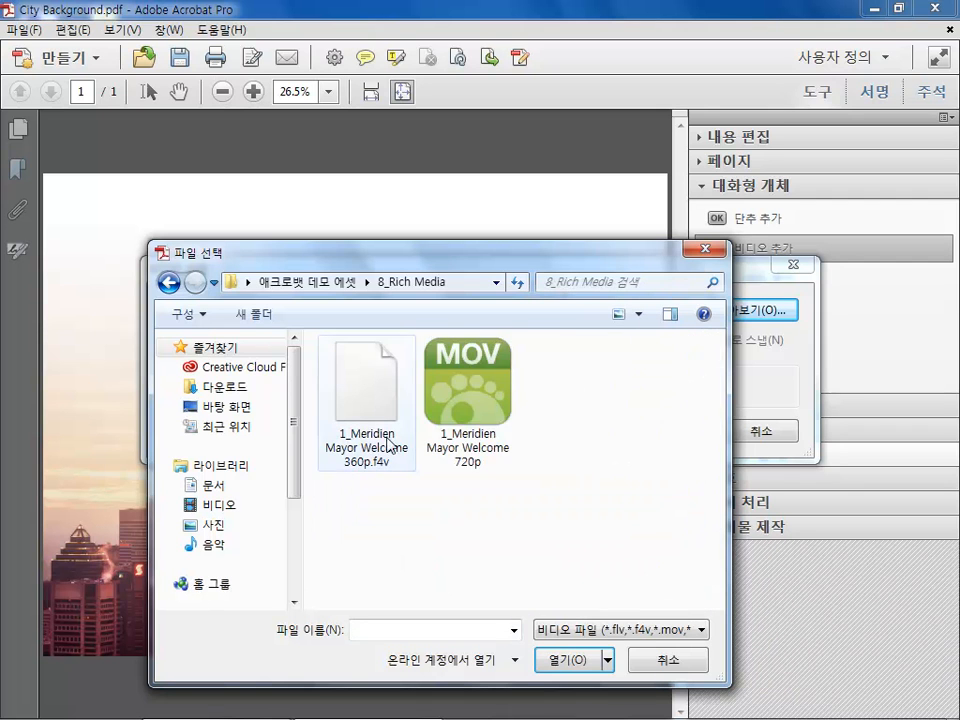
{"action": "left_click", "coordinate": [486, 461]}
{"action": "left_click", "coordinate": [562, 664]}
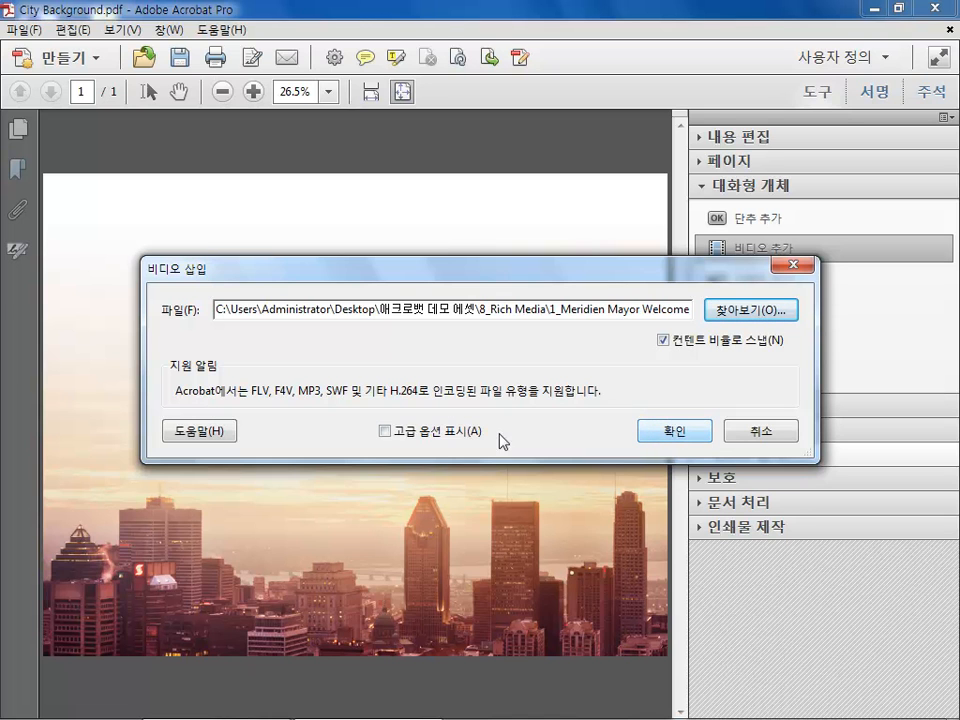
Show the advanced options for inserting the video and reposition the dialog so they are all readable
{"action": "left_click_drag", "start_coordinate": [428, 268], "coordinate": [421, 152]}
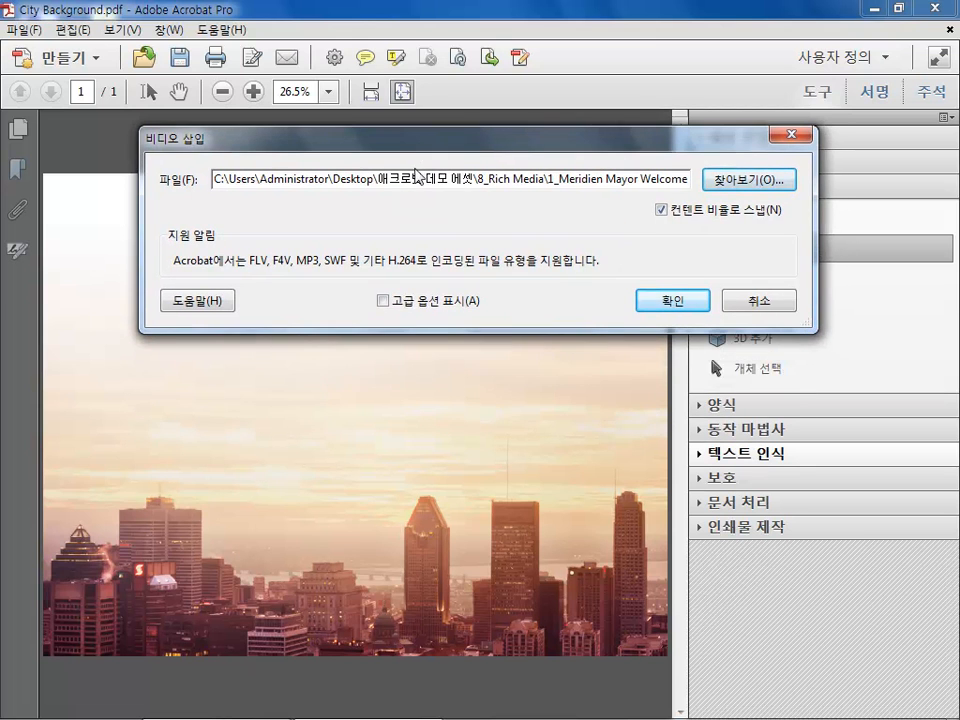
{"action": "left_click", "coordinate": [383, 301]}
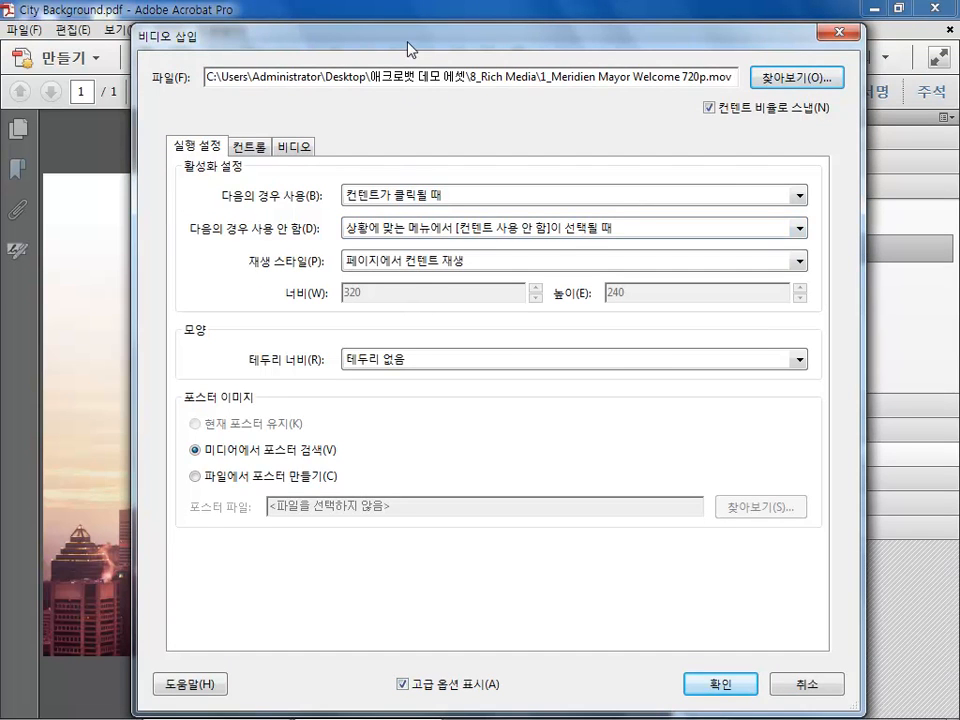
{"action": "left_click_drag", "start_coordinate": [408, 46], "coordinate": [400, 35]}
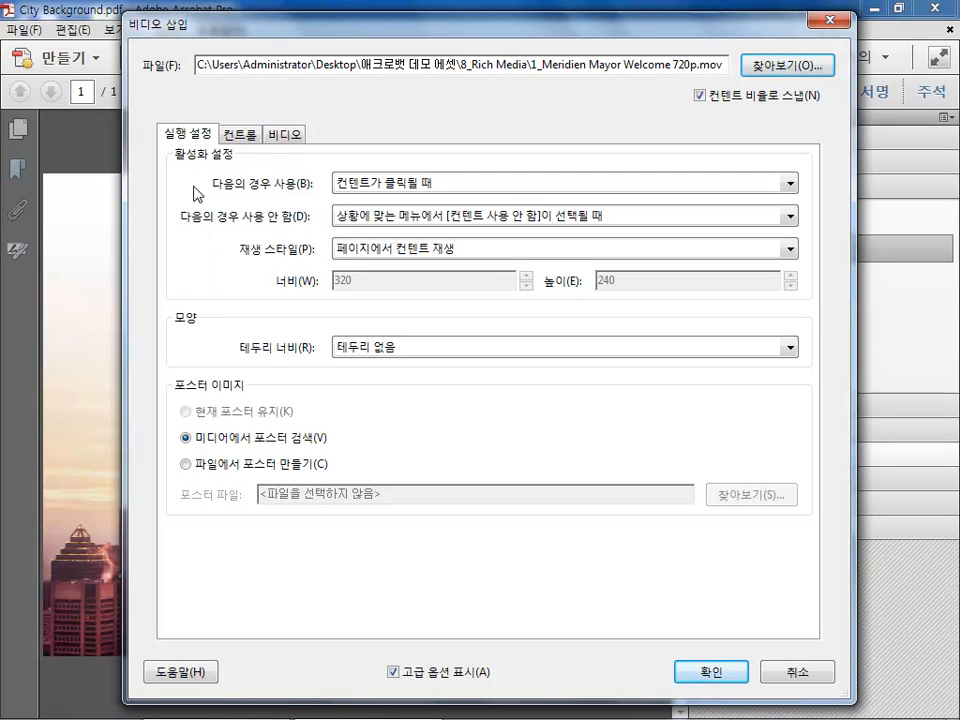
Examine the available activation conditions, playback styles and border widths in the video's launch settings
{"action": "left_click", "coordinate": [429, 186]}
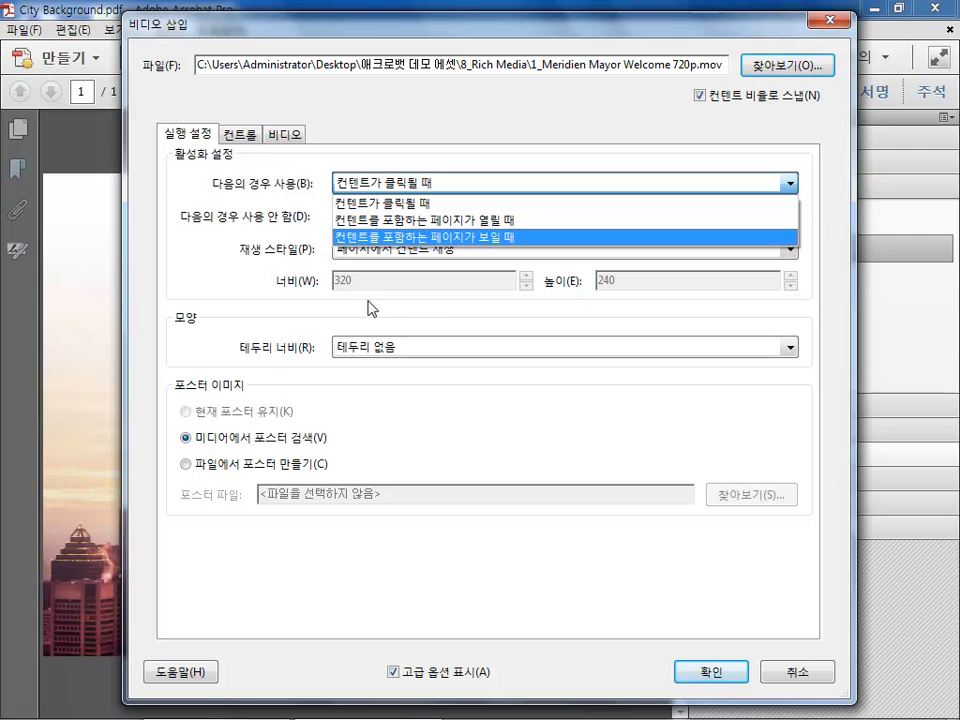
{"action": "left_click", "coordinate": [176, 281]}
{"action": "left_click", "coordinate": [427, 249]}
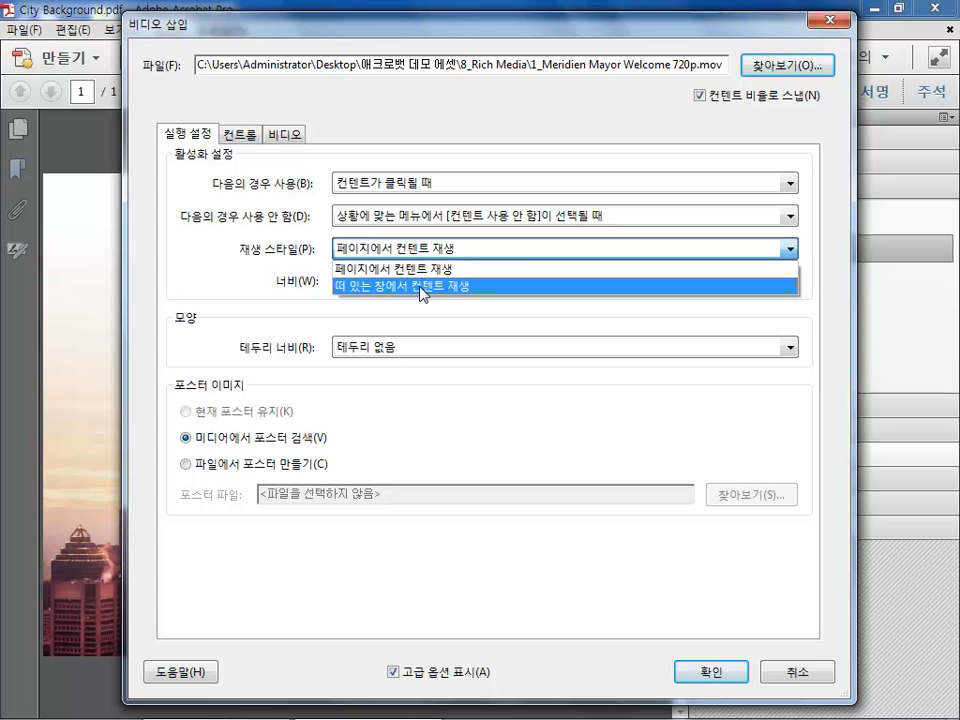
{"action": "left_click", "coordinate": [240, 292]}
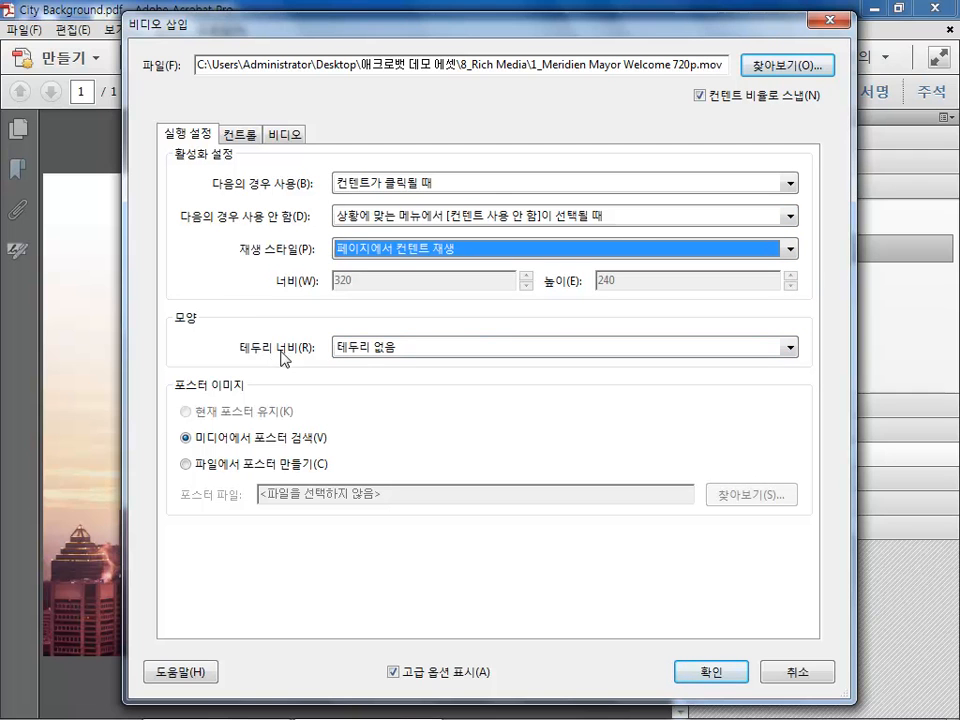
{"action": "left_click", "coordinate": [420, 352]}
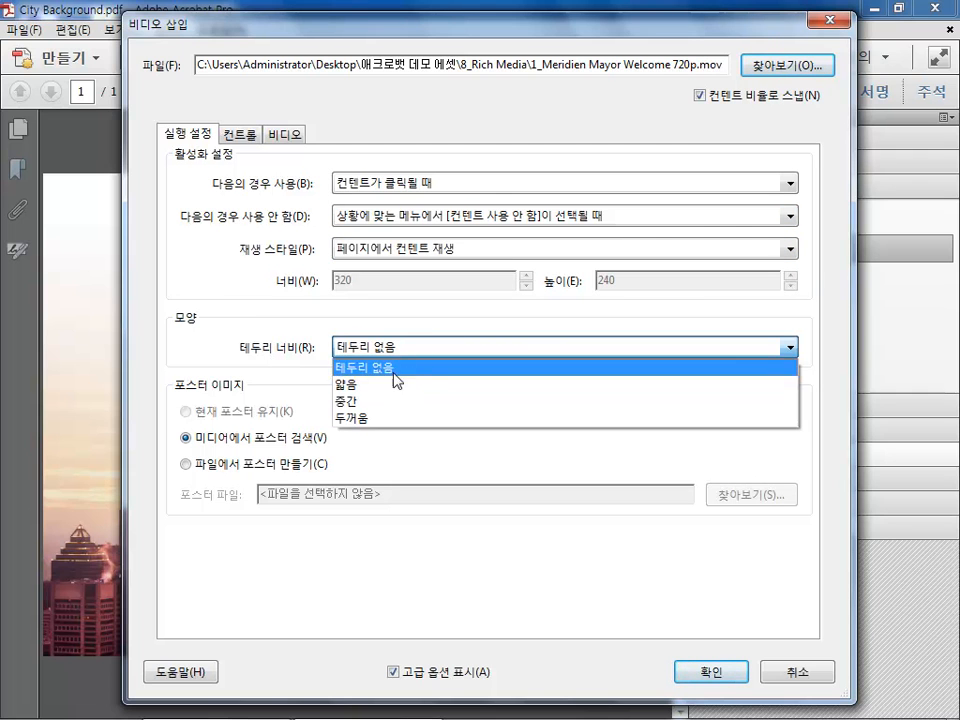
{"action": "left_click", "coordinate": [202, 359]}
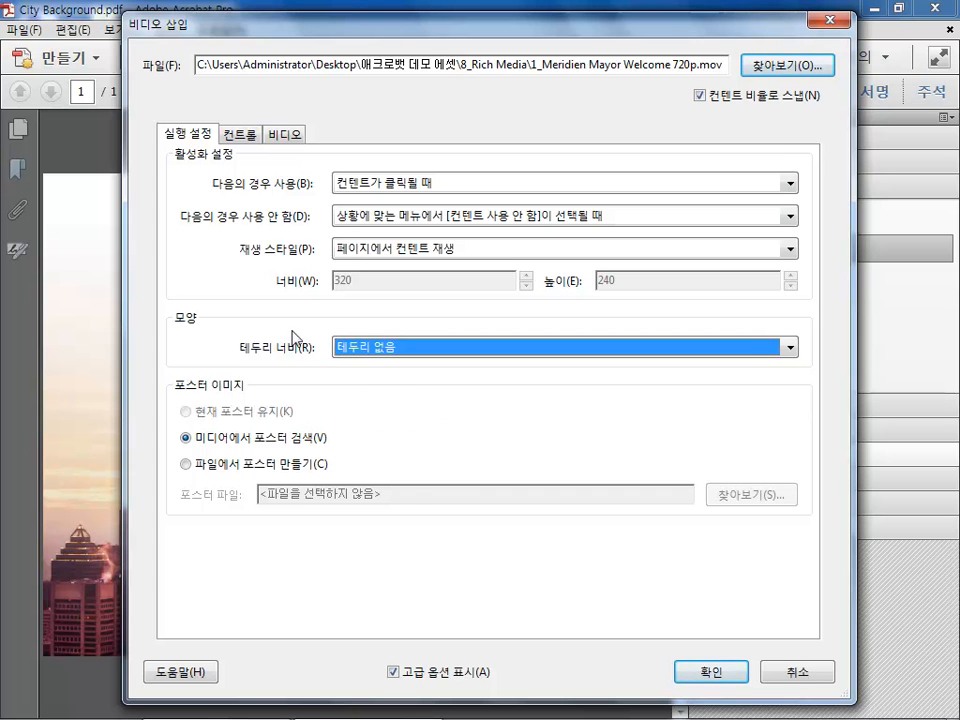
Try the option to create the poster image from a file and return to retrieving the poster from the media
{"action": "left_click_drag", "start_coordinate": [354, 43], "coordinate": [441, 39]}
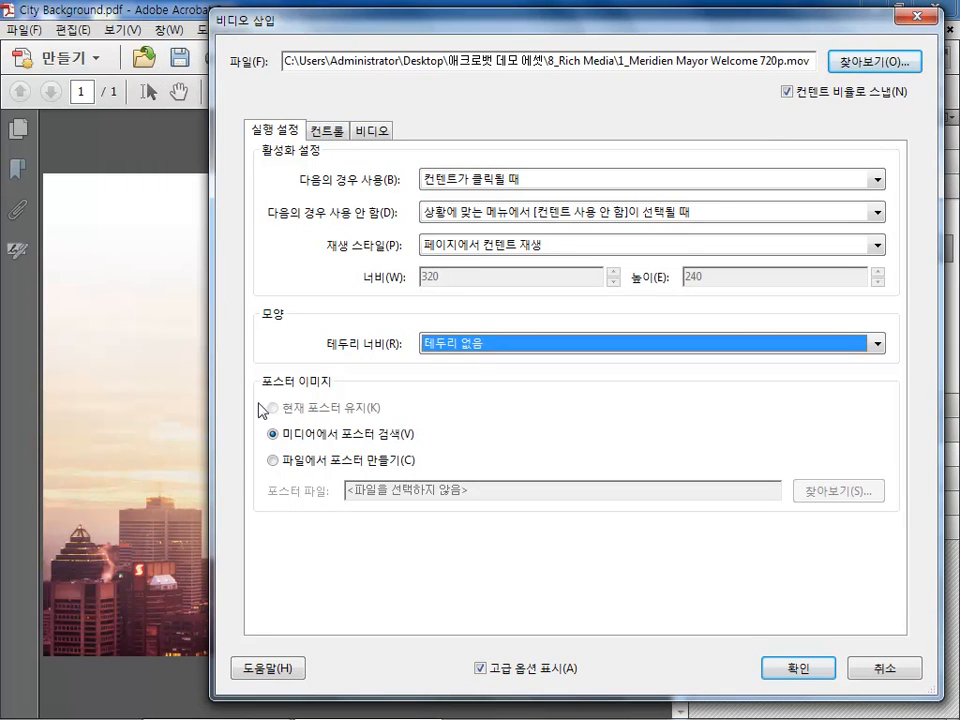
{"action": "left_click_drag", "start_coordinate": [517, 31], "coordinate": [399, 37]}
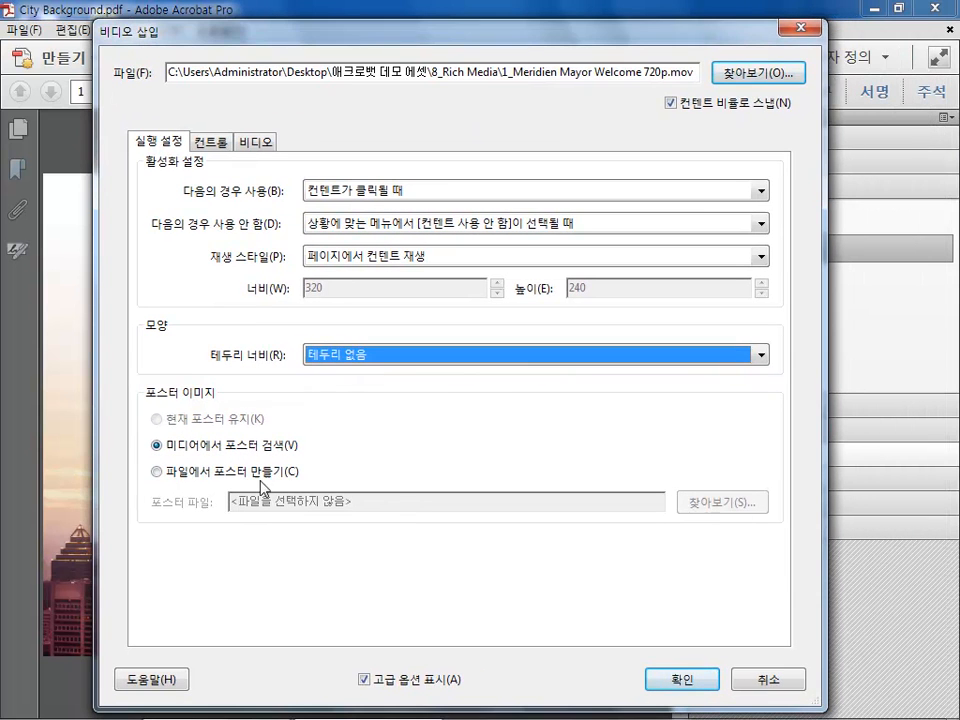
{"action": "left_click", "coordinate": [191, 478]}
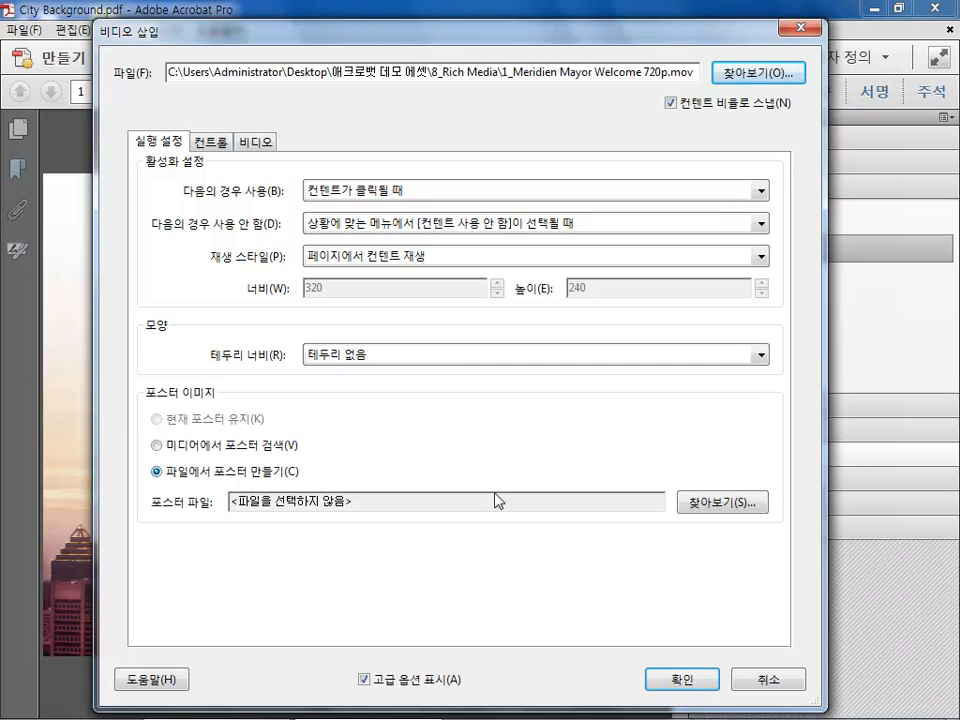
{"action": "left_click", "coordinate": [200, 450]}
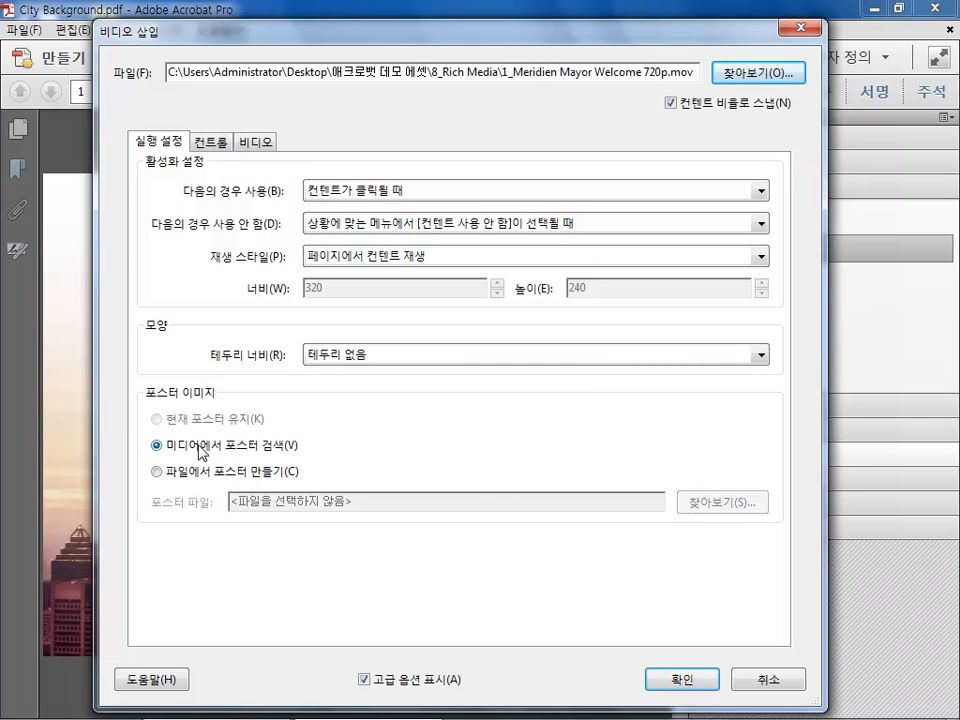
Examine the playback control skins available for the video
{"action": "left_click", "coordinate": [214, 141]}
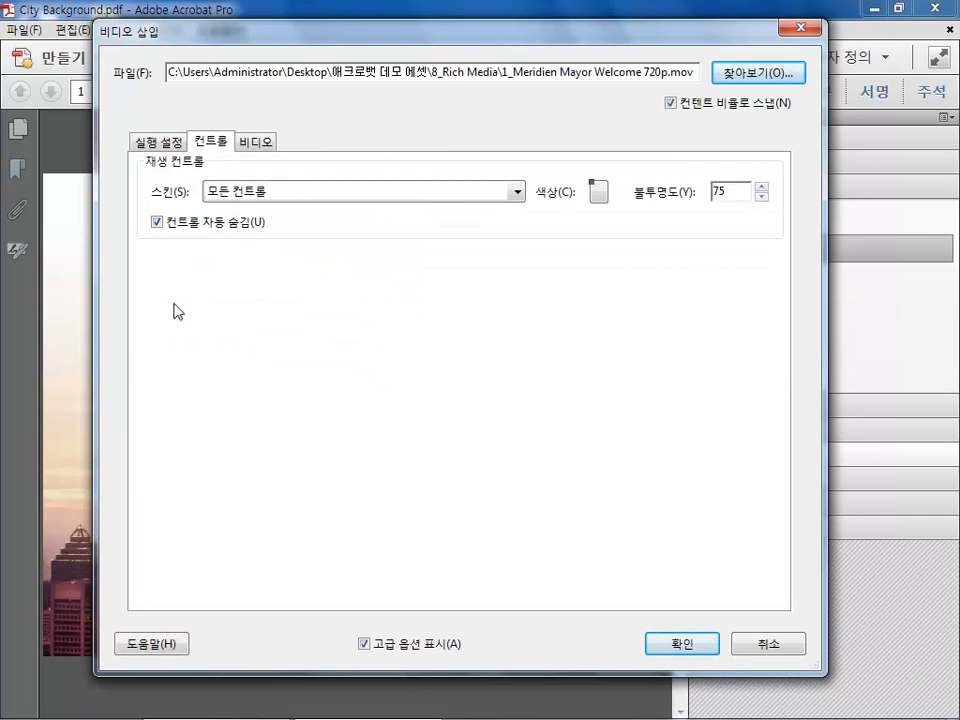
{"action": "left_click", "coordinate": [333, 194]}
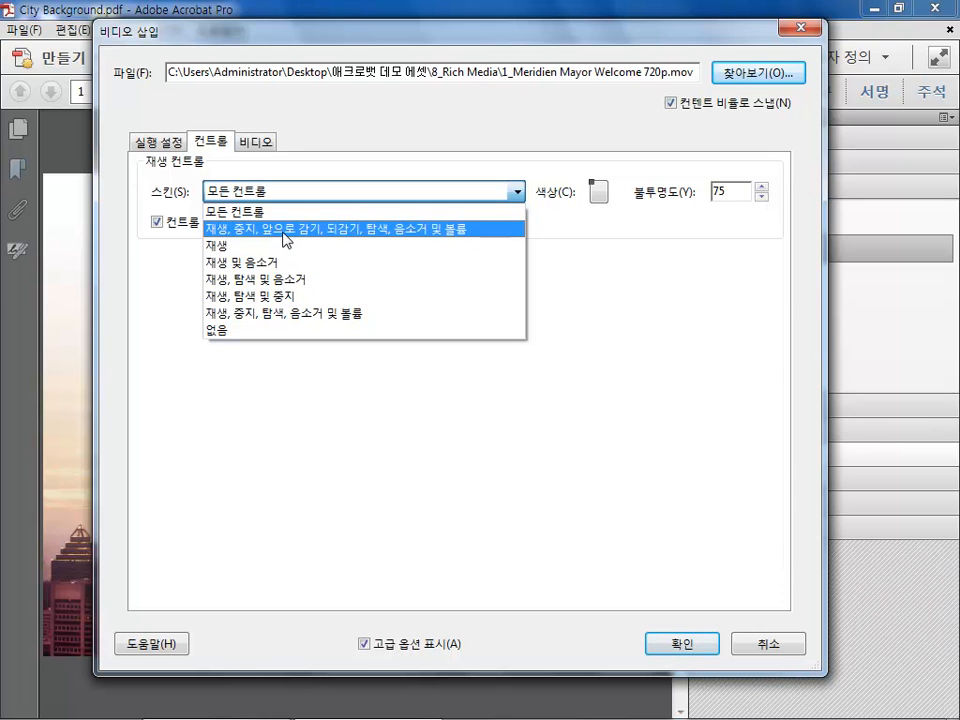
{"action": "left_click", "coordinate": [338, 191]}
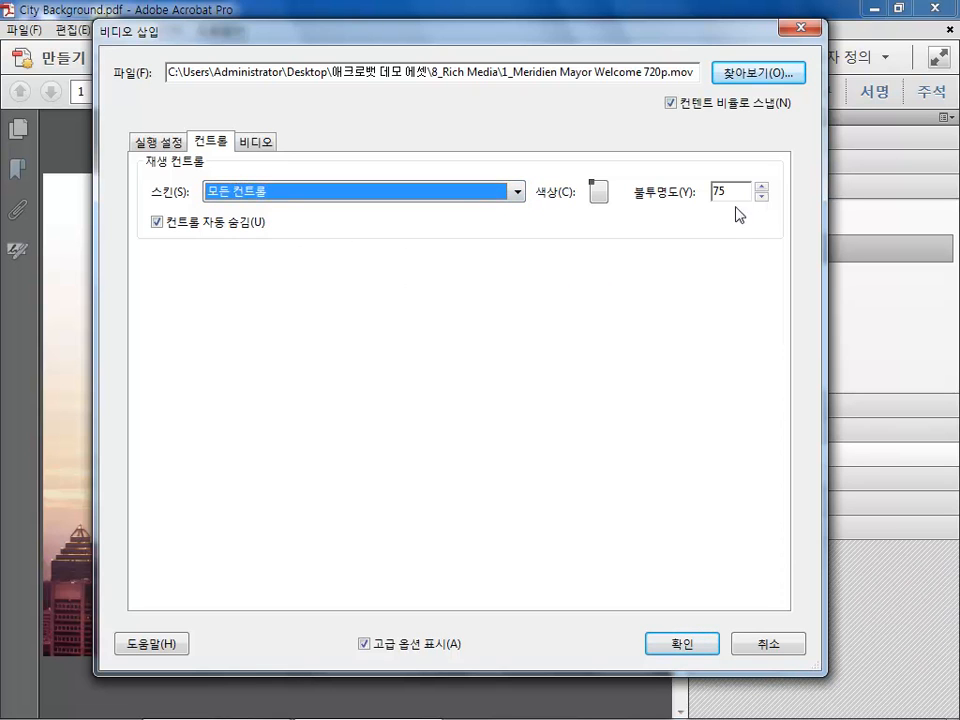
{"action": "left_click", "coordinate": [265, 198]}
{"action": "left_click", "coordinate": [286, 187]}
Check the video's chapter points and launch settings, and insert the video into the page
{"action": "left_click", "coordinate": [251, 145]}
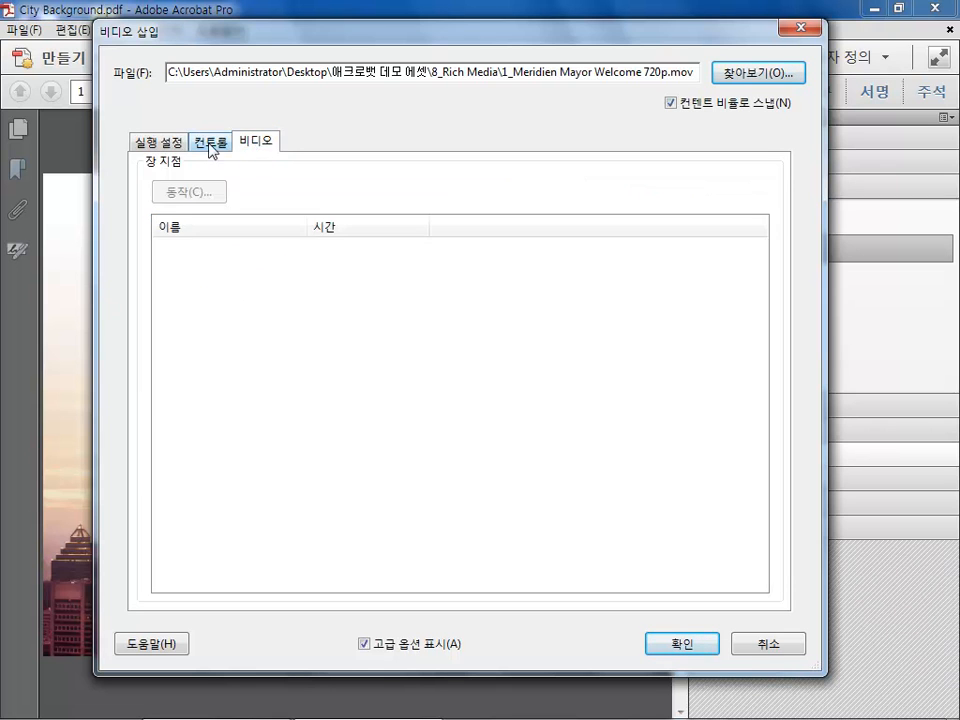
{"action": "left_click", "coordinate": [155, 143]}
{"action": "left_click", "coordinate": [693, 644]}
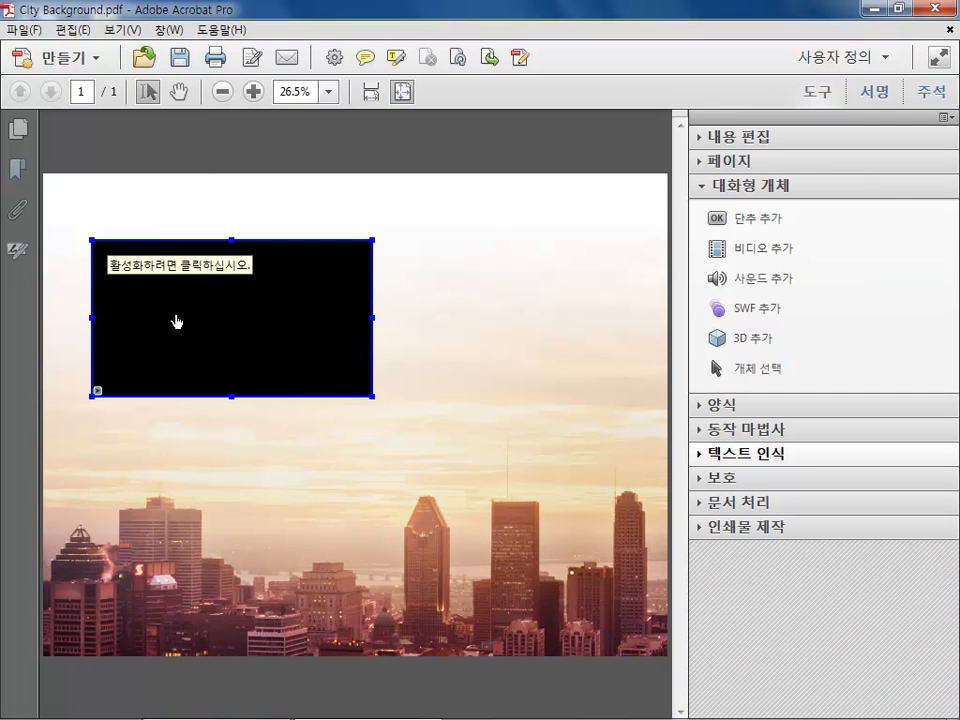
Play the inserted video on the page and pause it with its playback controls
{"action": "left_click", "coordinate": [216, 339]}
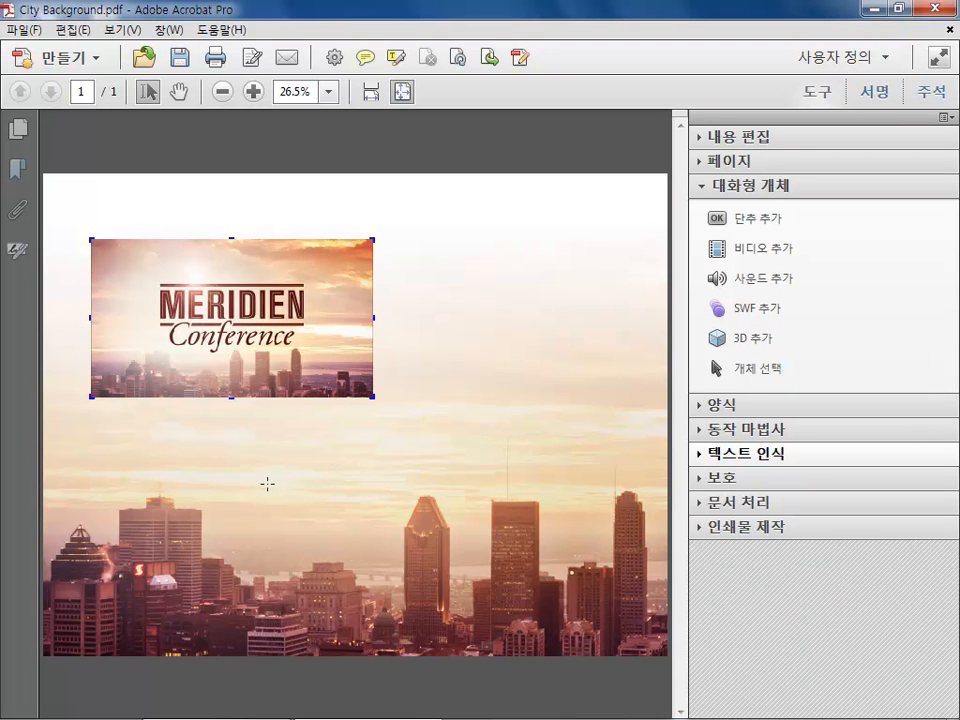
{"action": "mouse_move", "coordinate": [229, 363]}
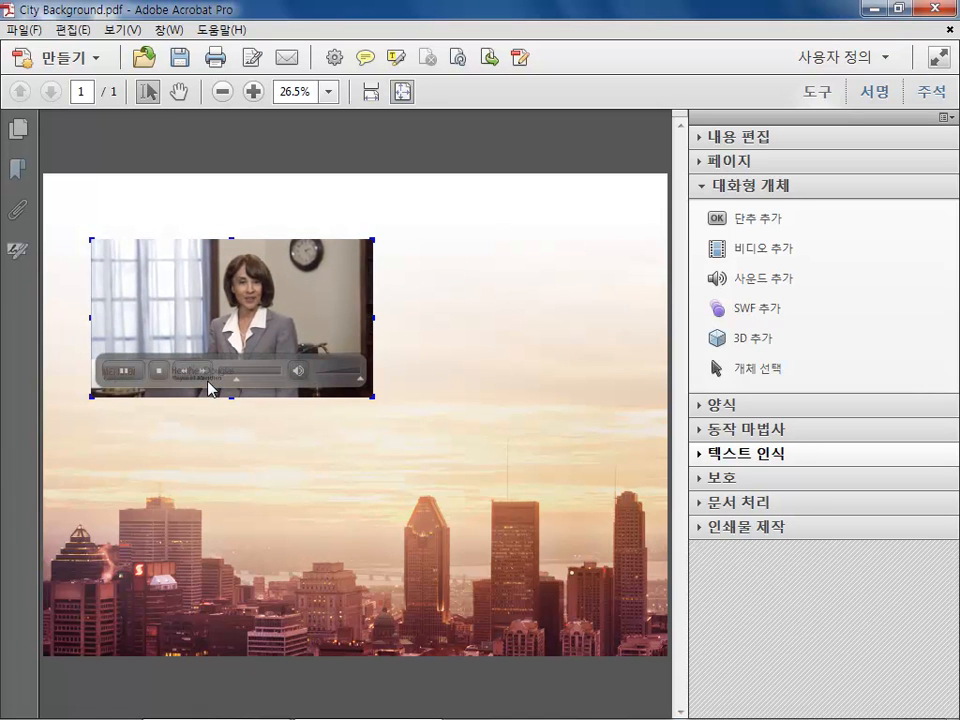
{"action": "left_click", "coordinate": [124, 377]}
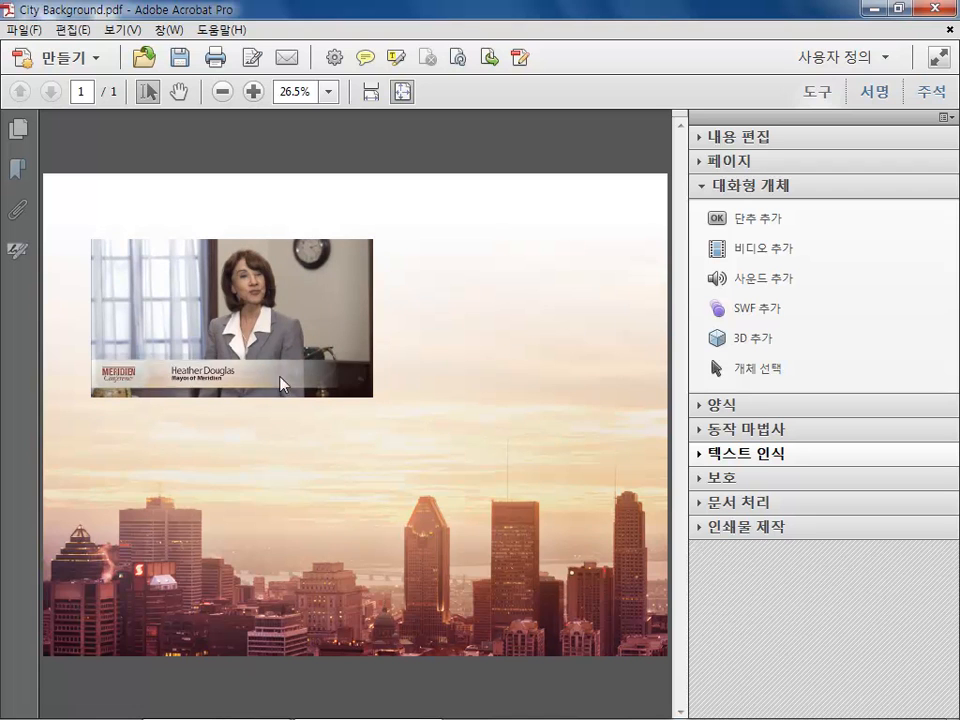
{"action": "mouse_move", "coordinate": [275, 396]}
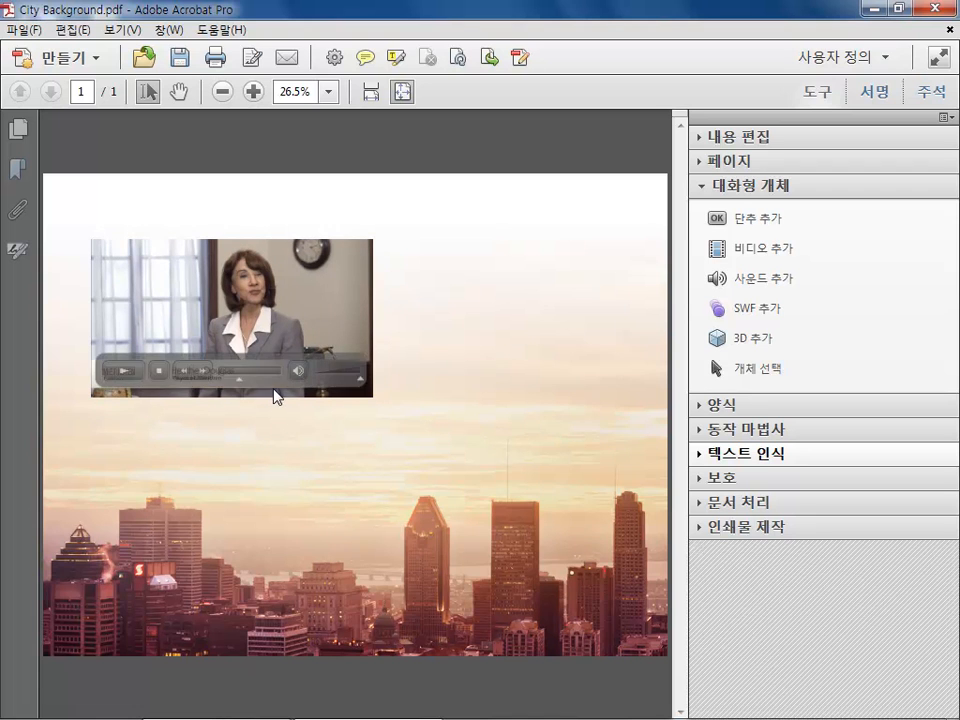
Draw a 3D content area on the page beside the video and choose motorbike2.u3d from the 8_Rich Media folder as its file
{"action": "left_click", "coordinate": [748, 339]}
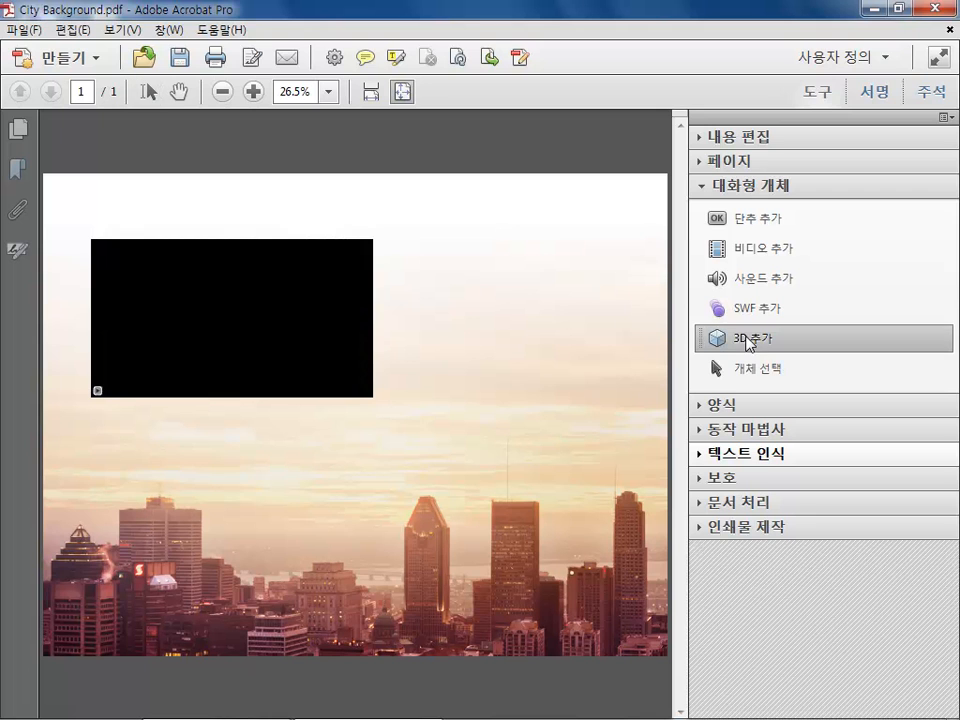
{"action": "left_click_drag", "start_coordinate": [399, 222], "coordinate": [645, 447]}
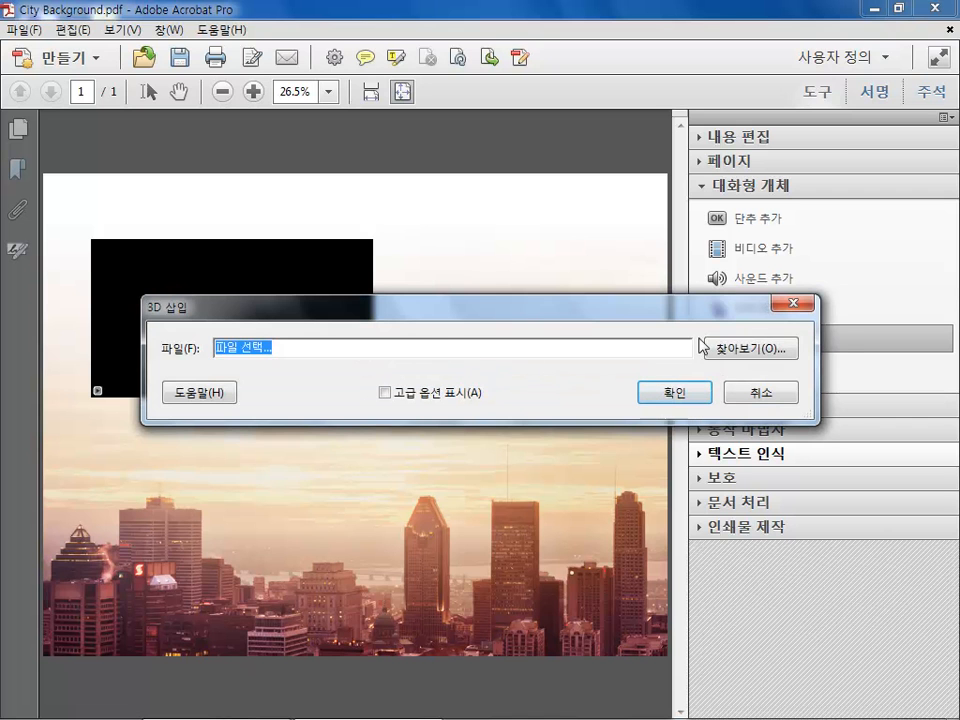
{"action": "left_click", "coordinate": [770, 346]}
{"action": "left_click", "coordinate": [395, 387]}
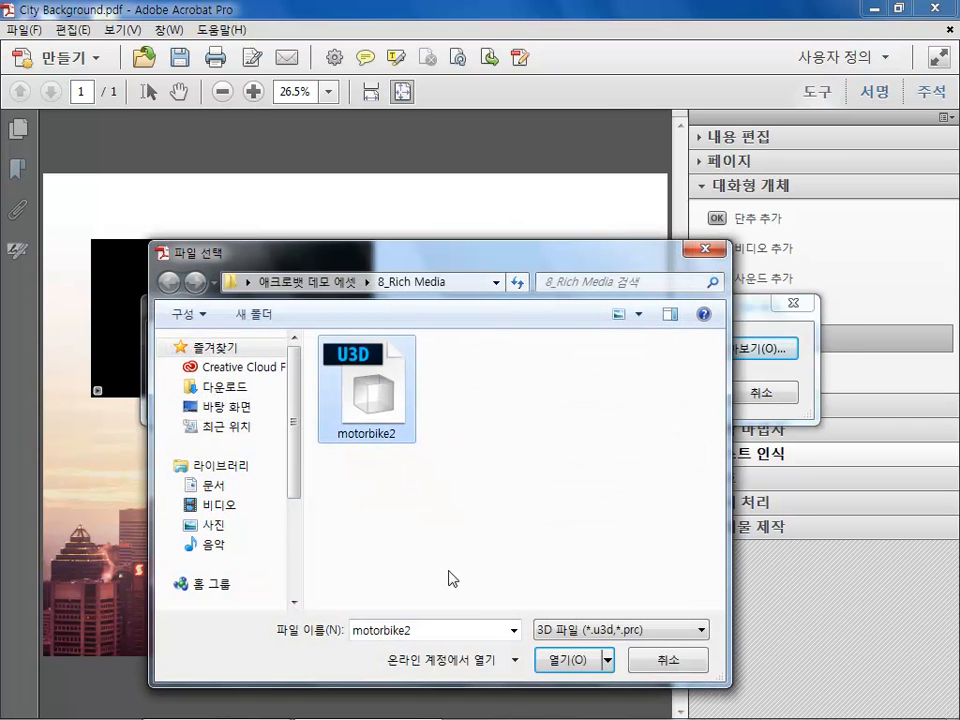
{"action": "left_click", "coordinate": [610, 630]}
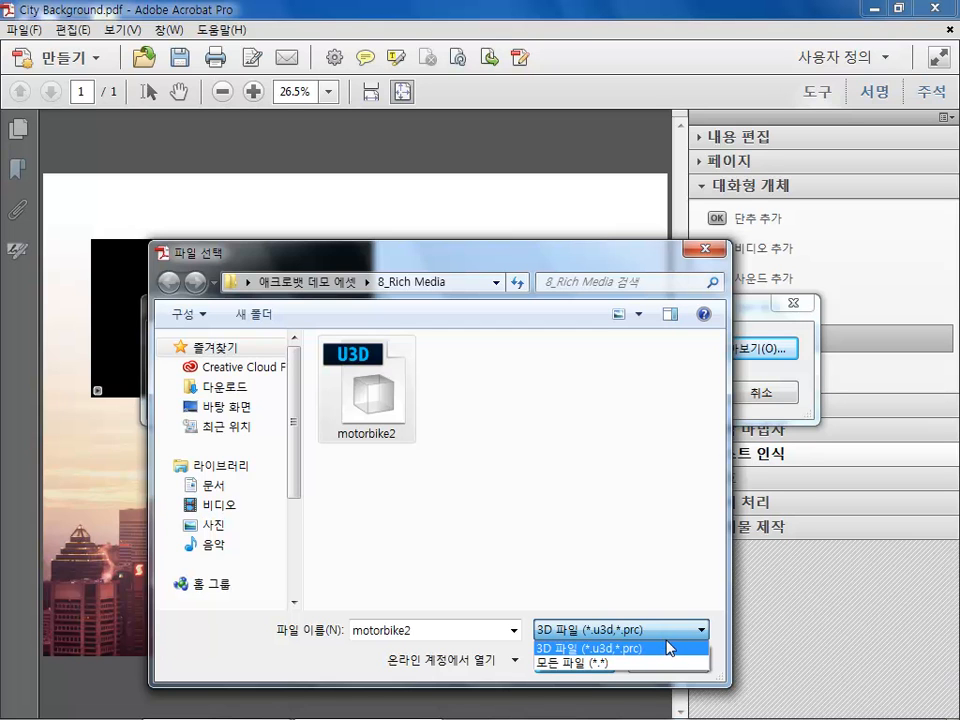
{"action": "left_click", "coordinate": [600, 570]}
{"action": "left_click", "coordinate": [375, 415]}
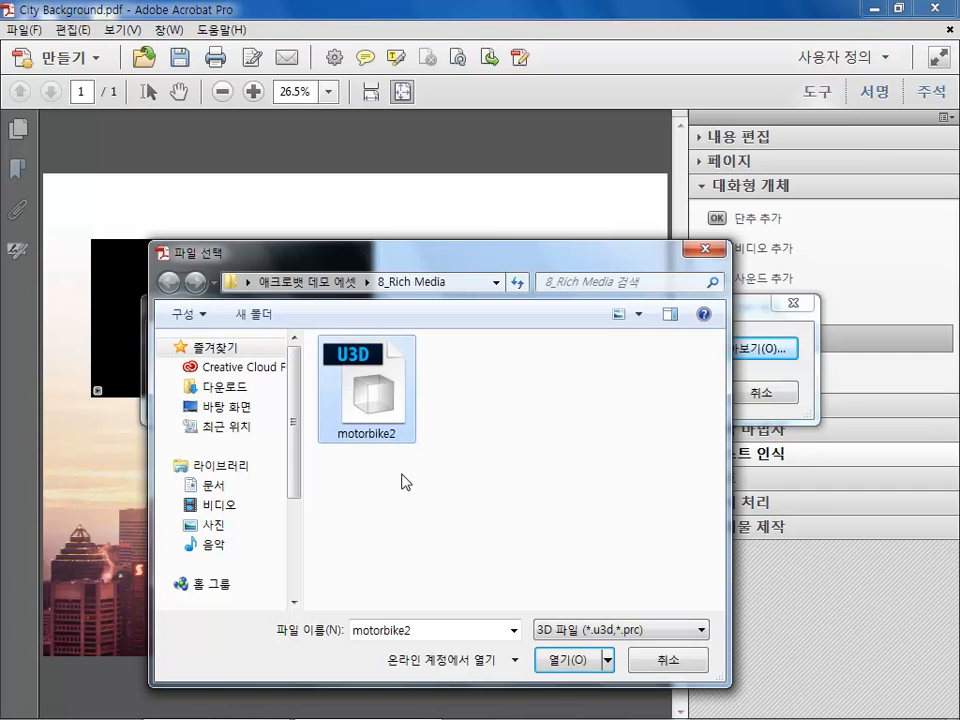
{"action": "left_click", "coordinate": [567, 668]}
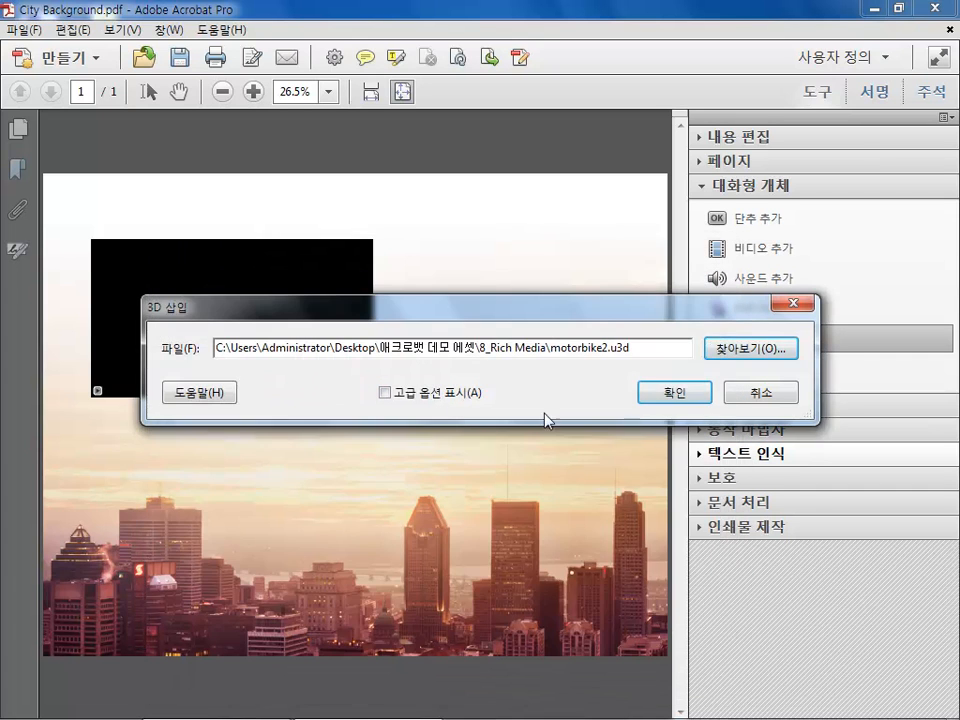
Check the advanced launch and 3D display settings for the model and insert it with the default options
{"action": "left_click", "coordinate": [384, 394]}
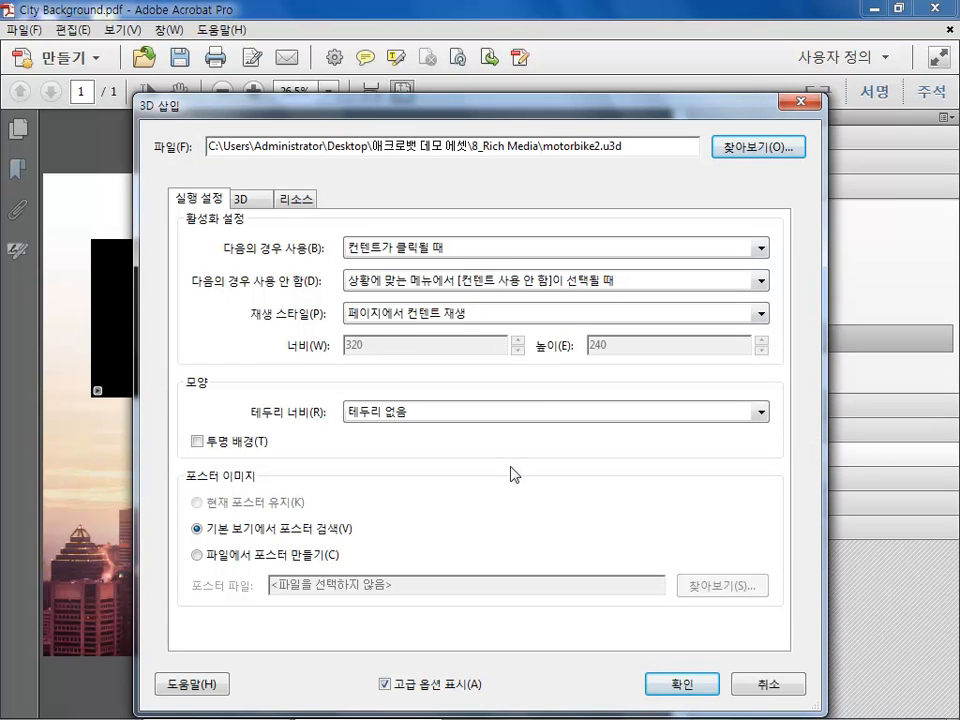
{"action": "left_click", "coordinate": [268, 199]}
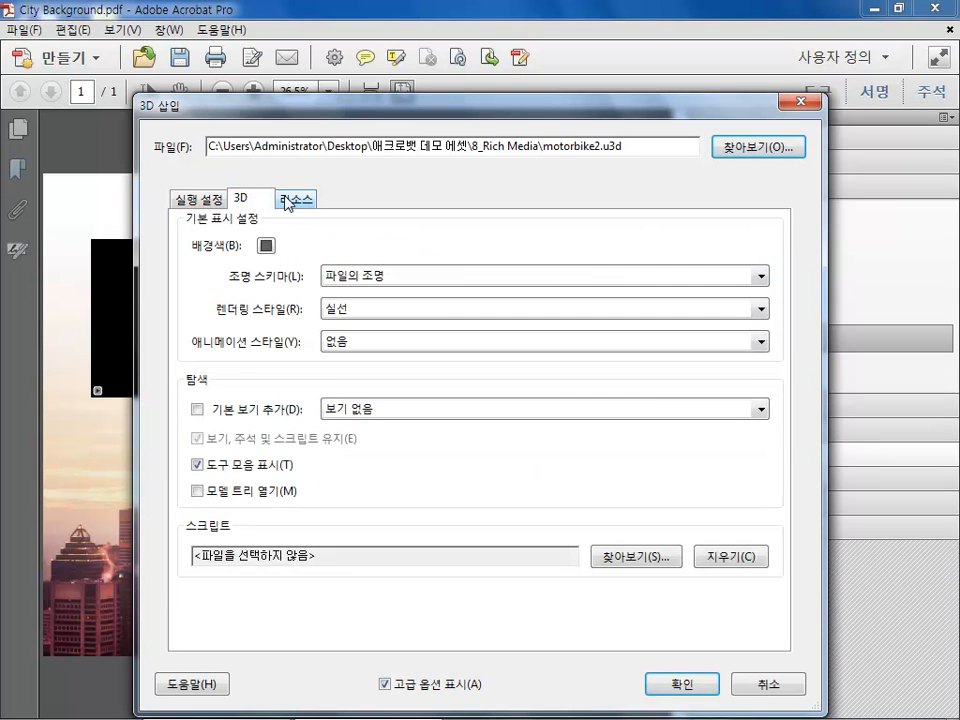
{"action": "left_click", "coordinate": [200, 201]}
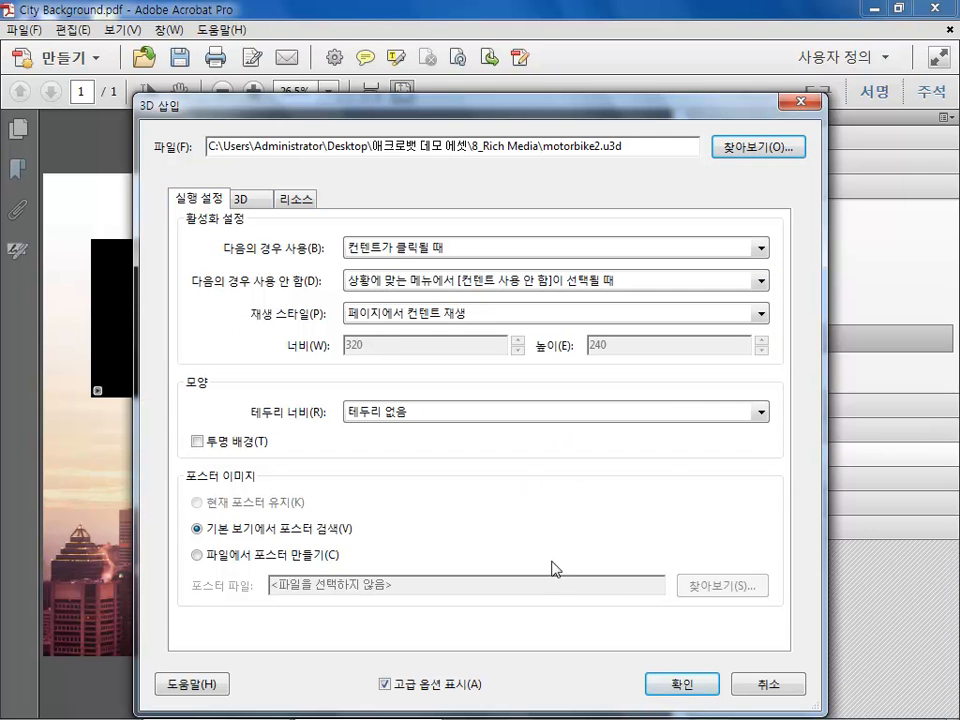
{"action": "left_click", "coordinate": [681, 685]}
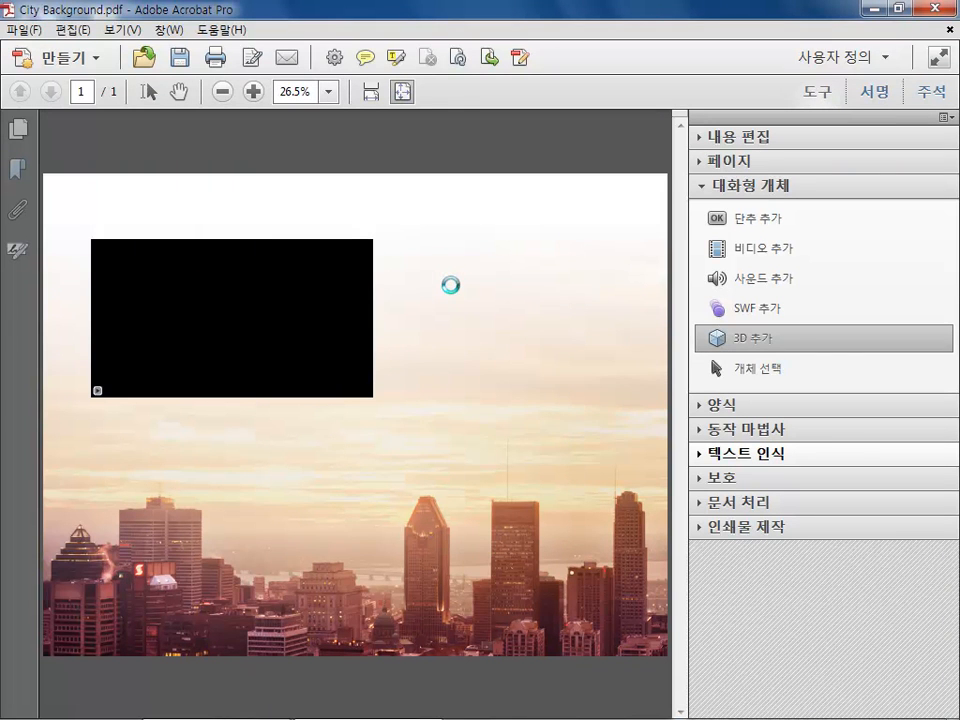
Activate the inserted 3D model and attach a 3D comment reading (12.014, 8.774, 14.904) to the nearer motorbike's handlebar
{"action": "left_click", "coordinate": [493, 338]}
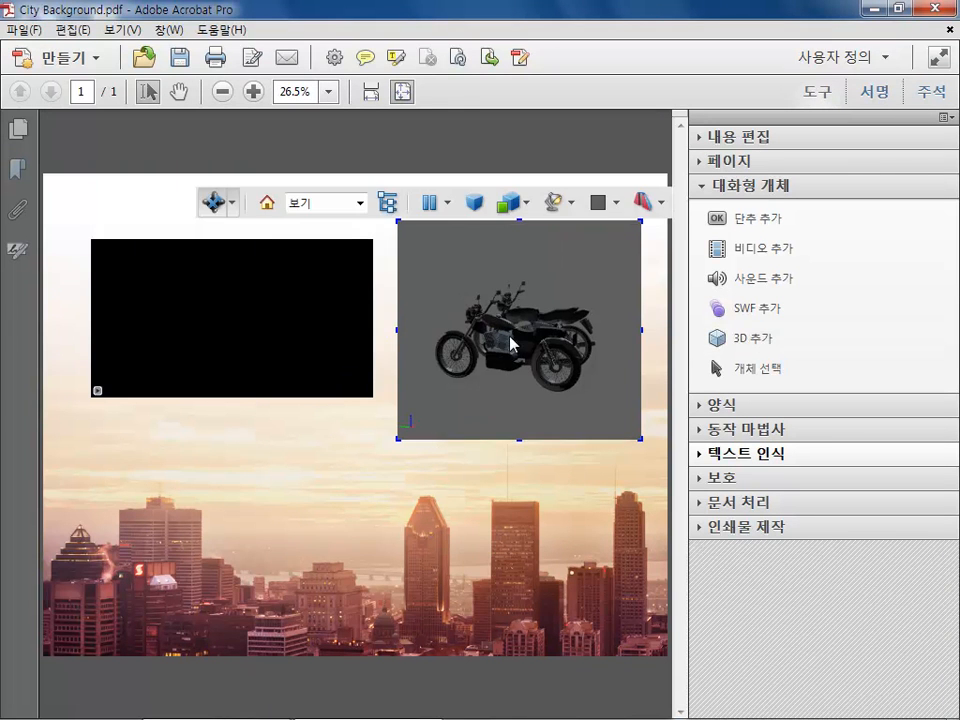
{"action": "left_click_drag", "start_coordinate": [587, 325], "coordinate": [450, 354]}
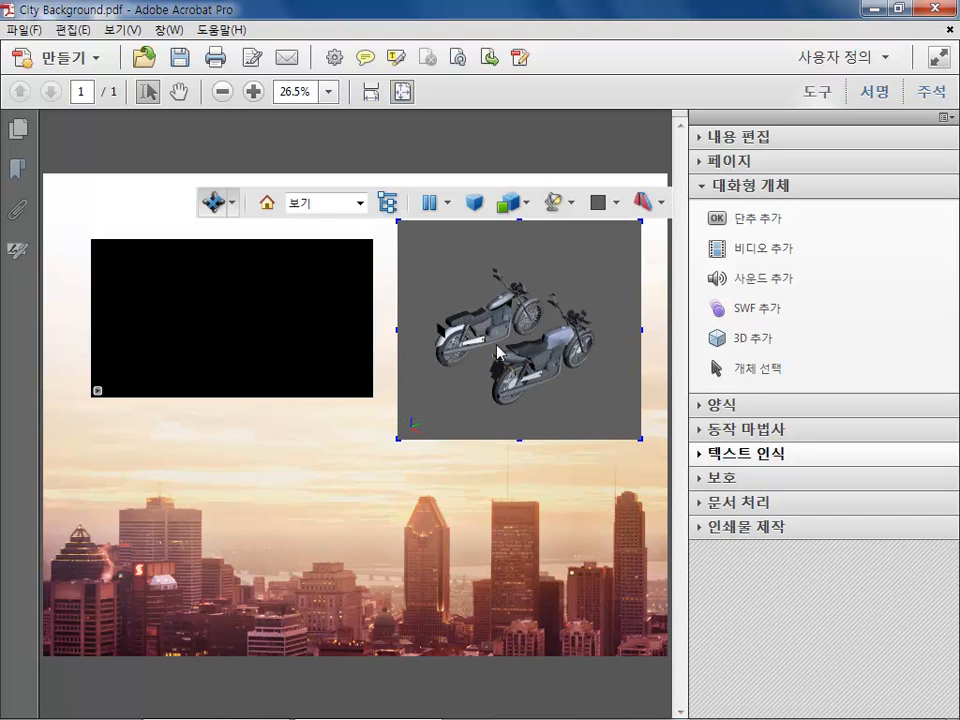
{"action": "left_click", "coordinate": [235, 207]}
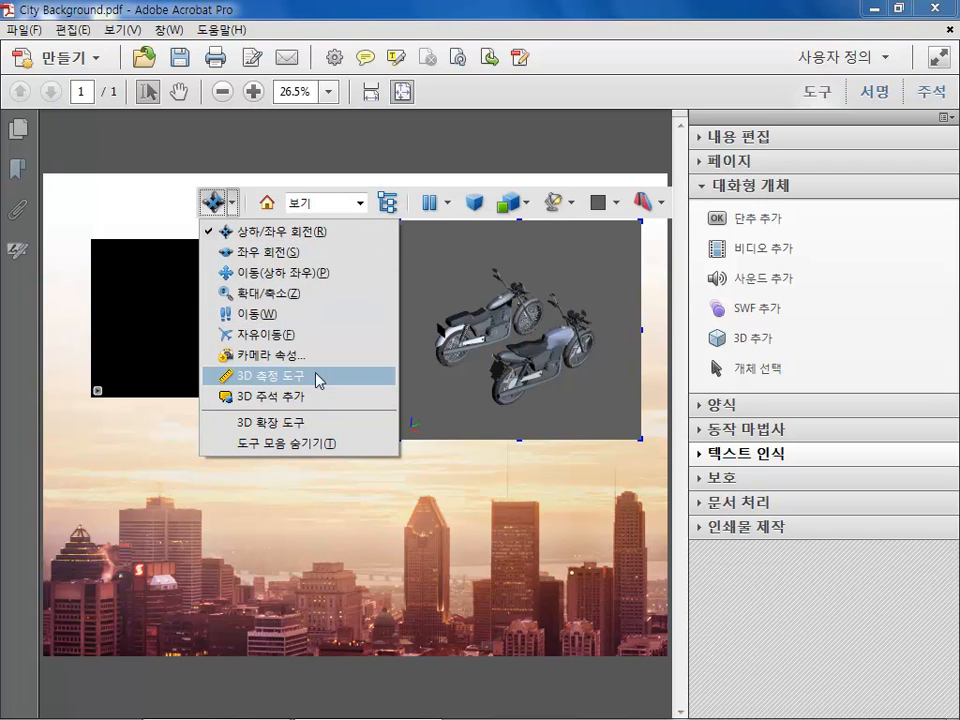
{"action": "left_click", "coordinate": [295, 398]}
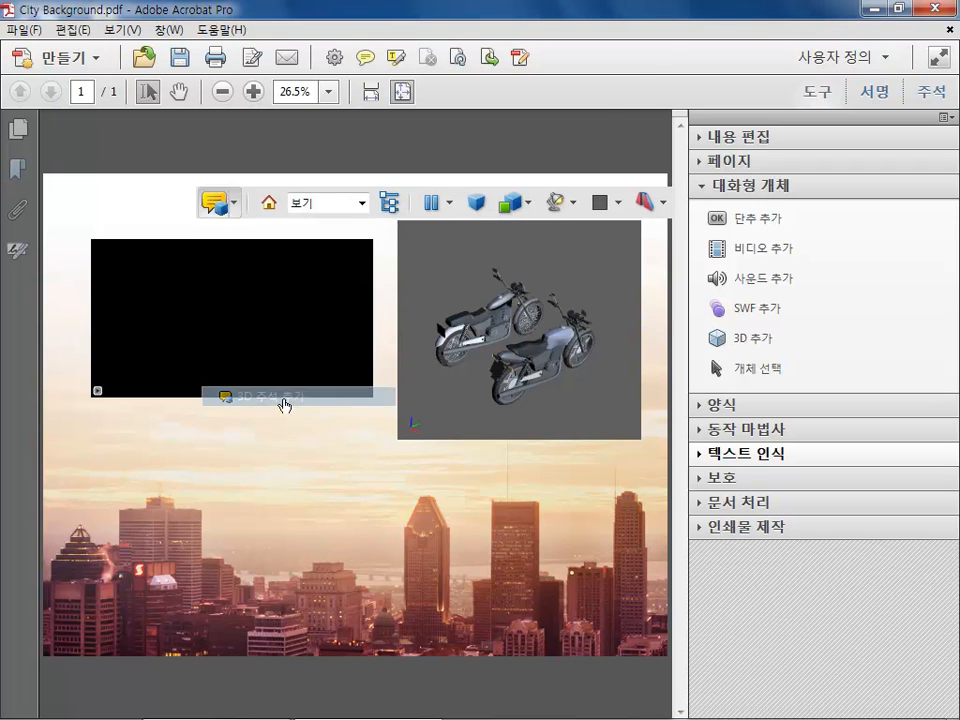
{"action": "left_click", "coordinate": [578, 320]}
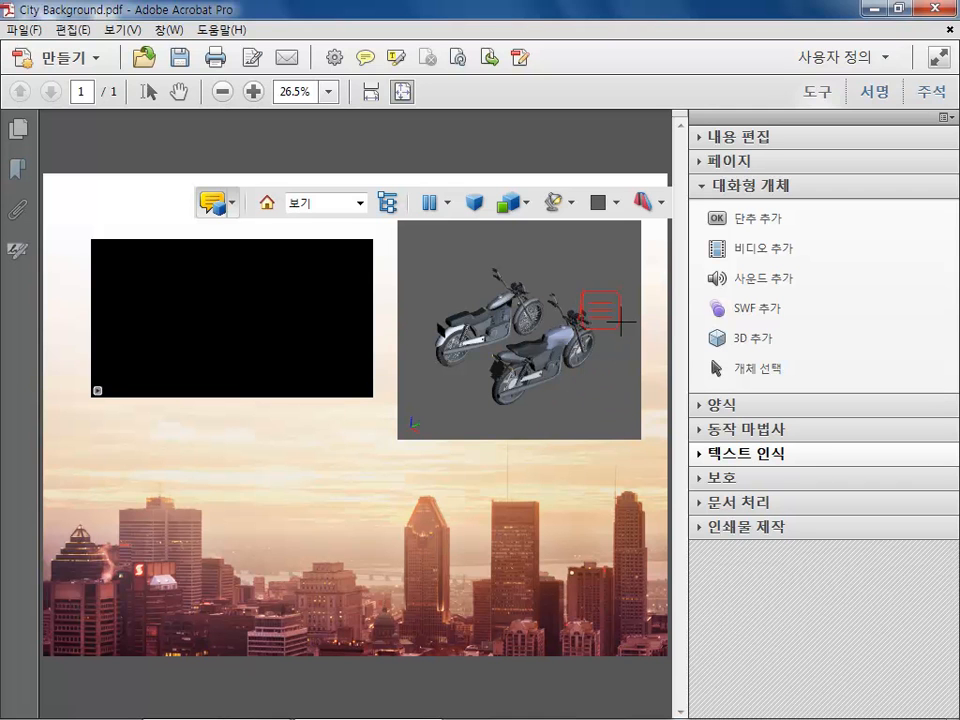
{"action": "left_click", "coordinate": [622, 268]}
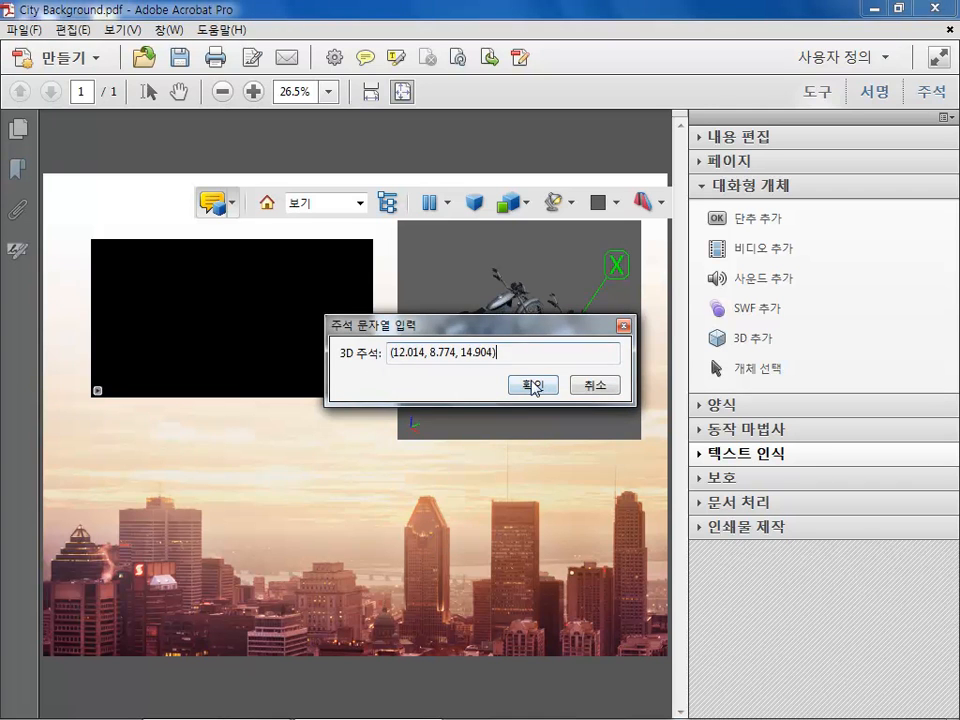
{"action": "left_click", "coordinate": [538, 384]}
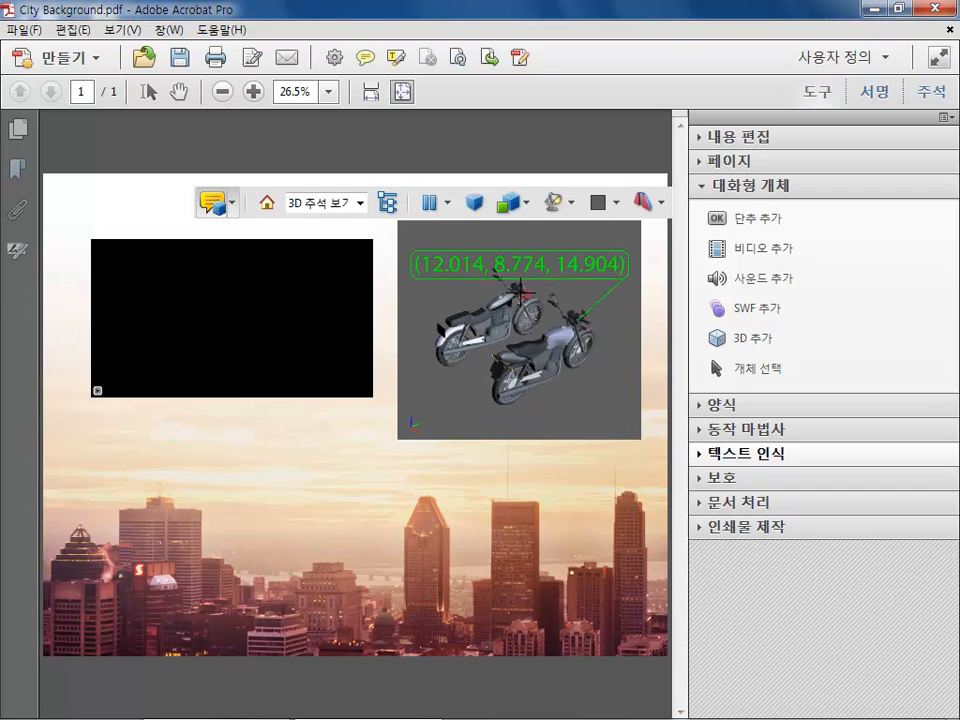
Rotate the model to its other side and attach a 3D comment reading (-12.572, 1.197, 2.517) to the motorbike's engine area
{"action": "left_click", "coordinate": [232, 203]}
{"action": "left_click", "coordinate": [248, 229]}
{"action": "left_click_drag", "start_coordinate": [452, 325], "coordinate": [585, 317]}
{"action": "left_click", "coordinate": [232, 203]}
{"action": "left_click", "coordinate": [262, 394]}
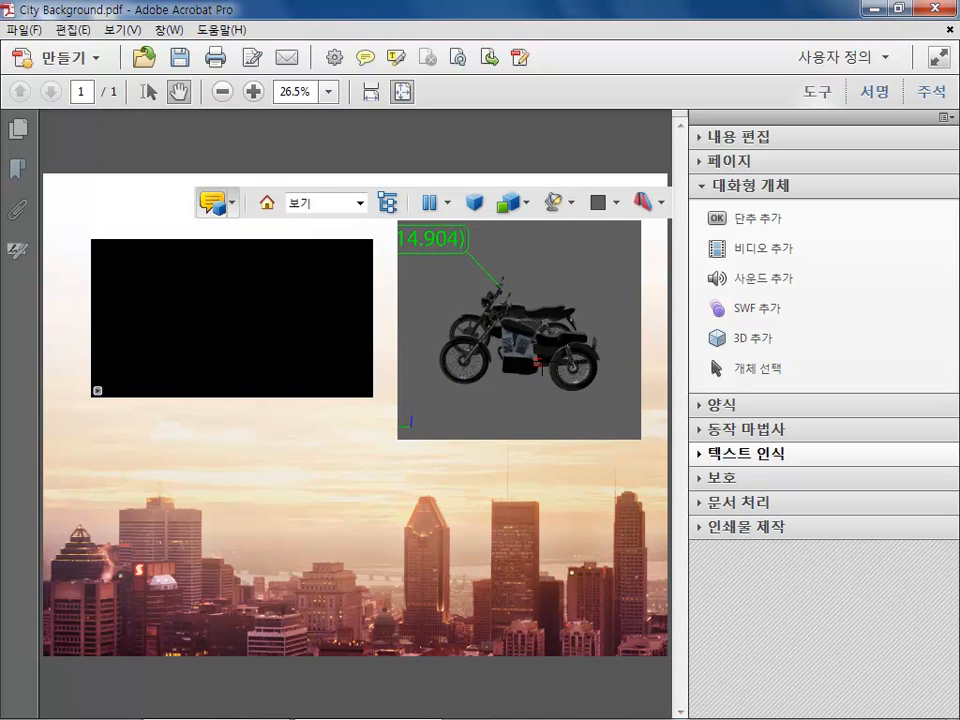
{"action": "left_click_drag", "start_coordinate": [530, 352], "coordinate": [500, 423]}
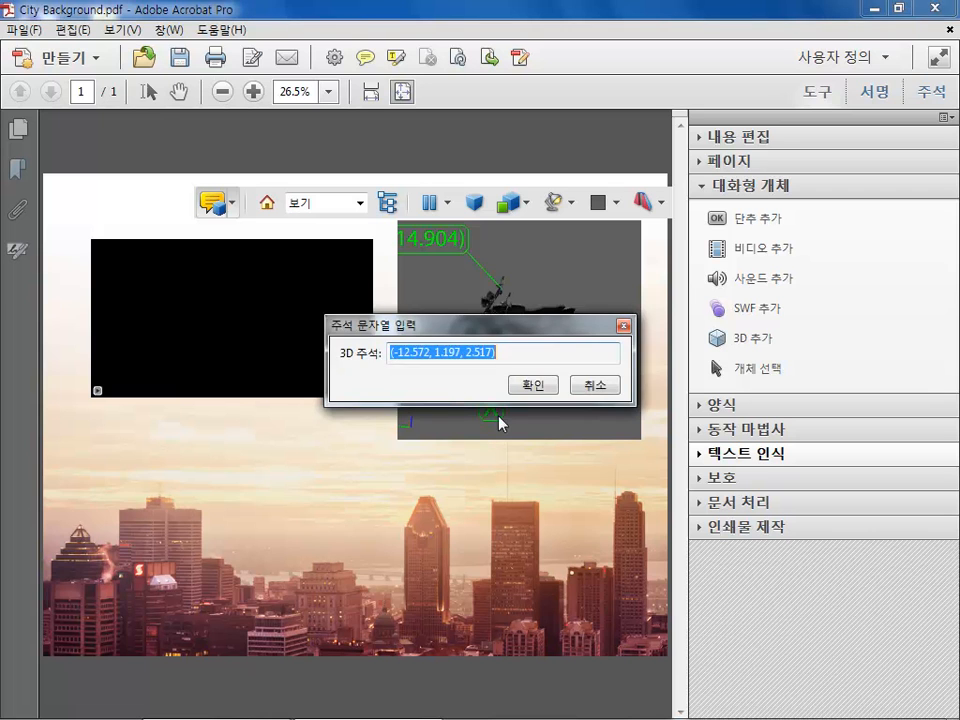
{"action": "left_click", "coordinate": [536, 385]}
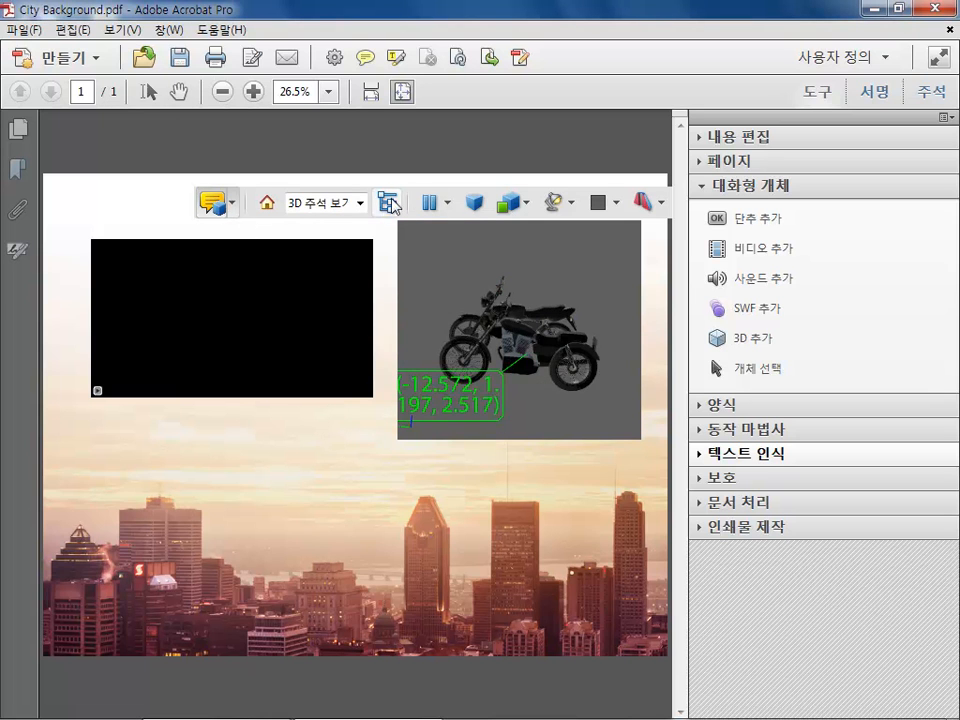
Return the 3D model to its default view and move its animation timeline to the end
{"action": "left_click", "coordinate": [266, 203]}
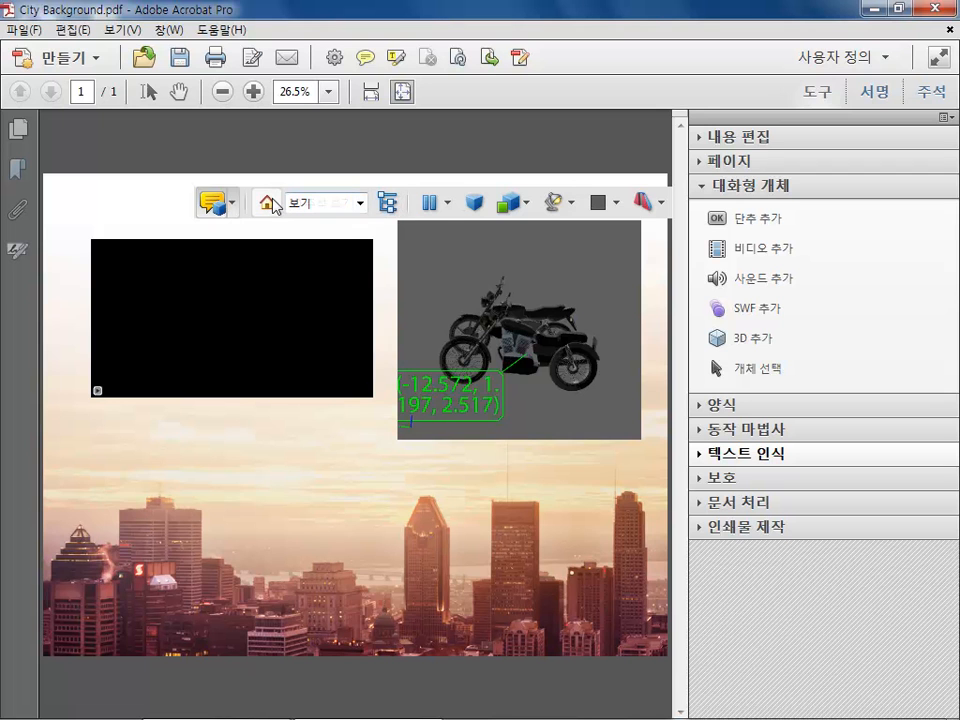
{"action": "left_click", "coordinate": [449, 205]}
{"action": "left_click_drag", "start_coordinate": [428, 230], "coordinate": [684, 231]}
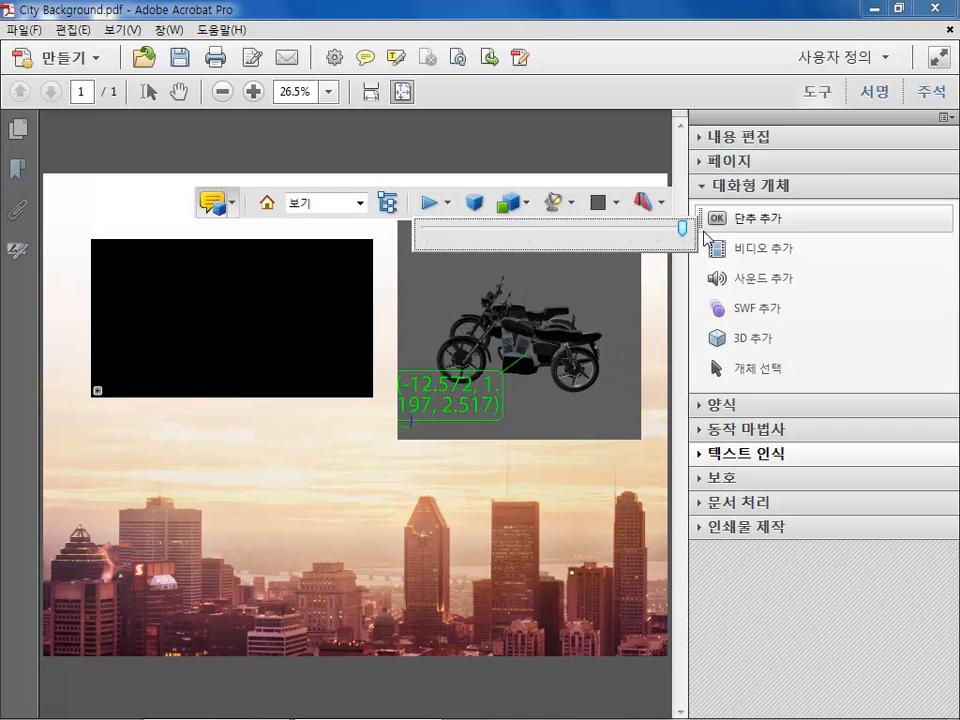
Try white lighting on the 3D model and return to the lights from the file
{"action": "left_click", "coordinate": [571, 206]}
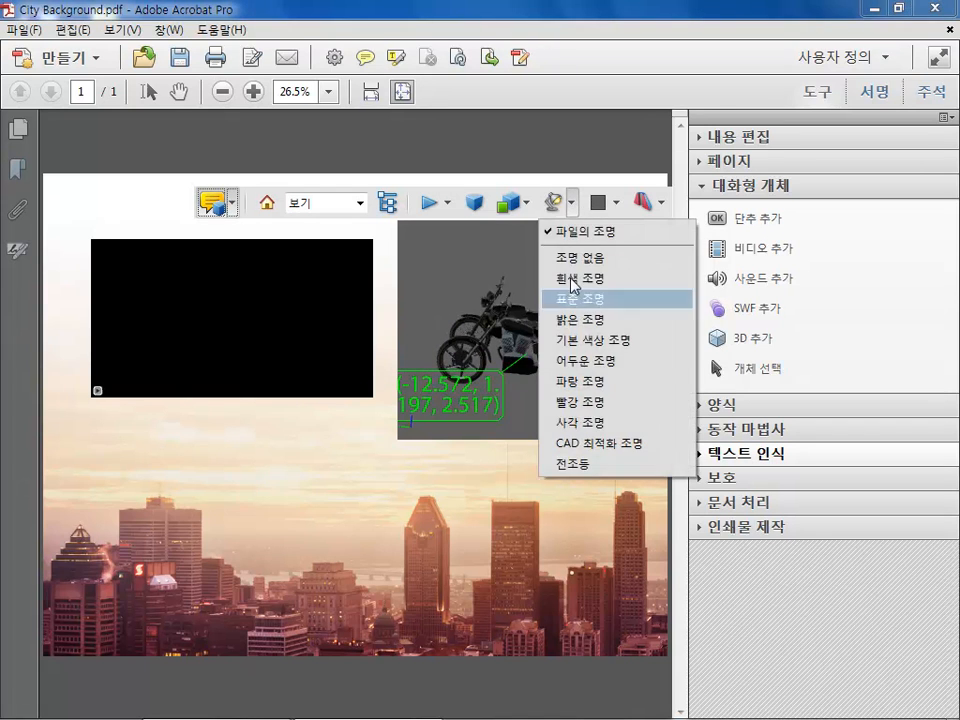
{"action": "left_click", "coordinate": [573, 279]}
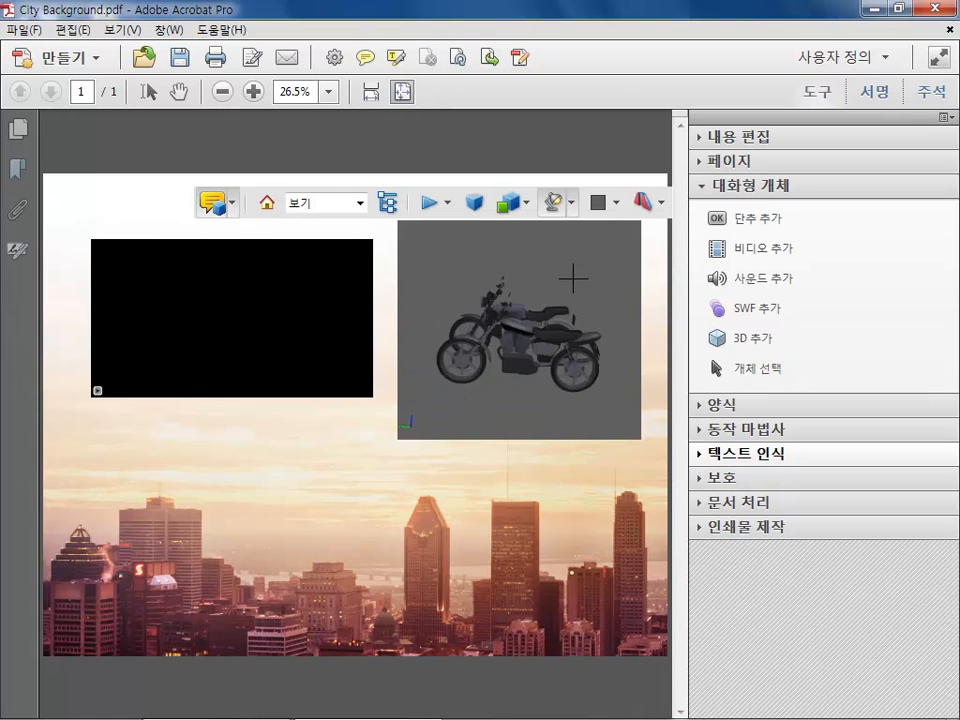
{"action": "left_click", "coordinate": [571, 206]}
{"action": "left_click", "coordinate": [574, 231]}
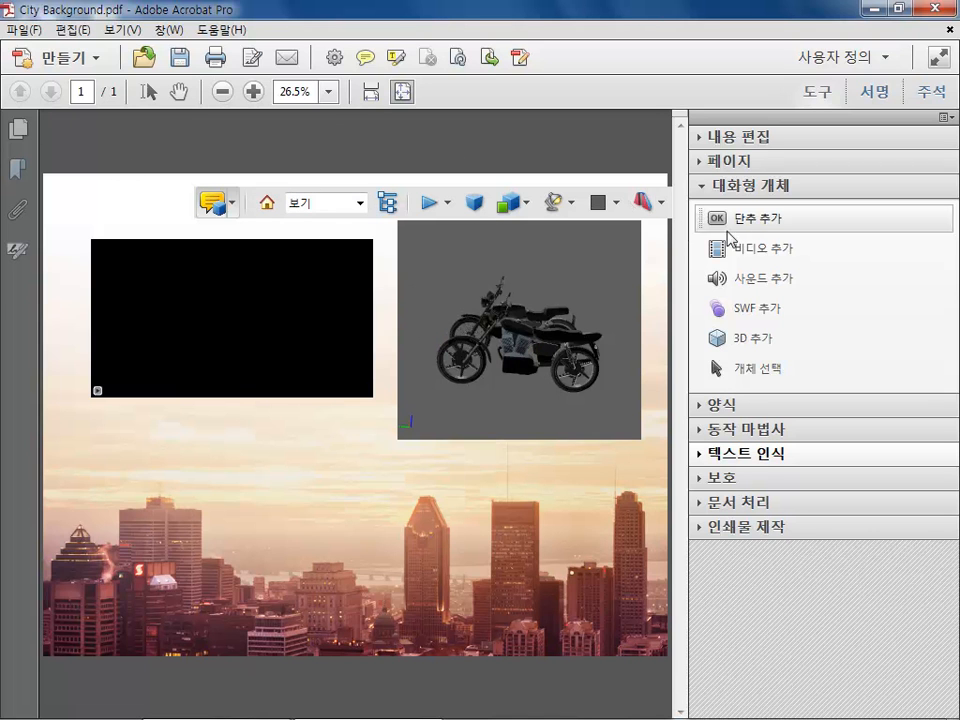
Select the motorbike model with the Select Object tool and open its properties for editing
{"action": "left_click", "coordinate": [757, 372]}
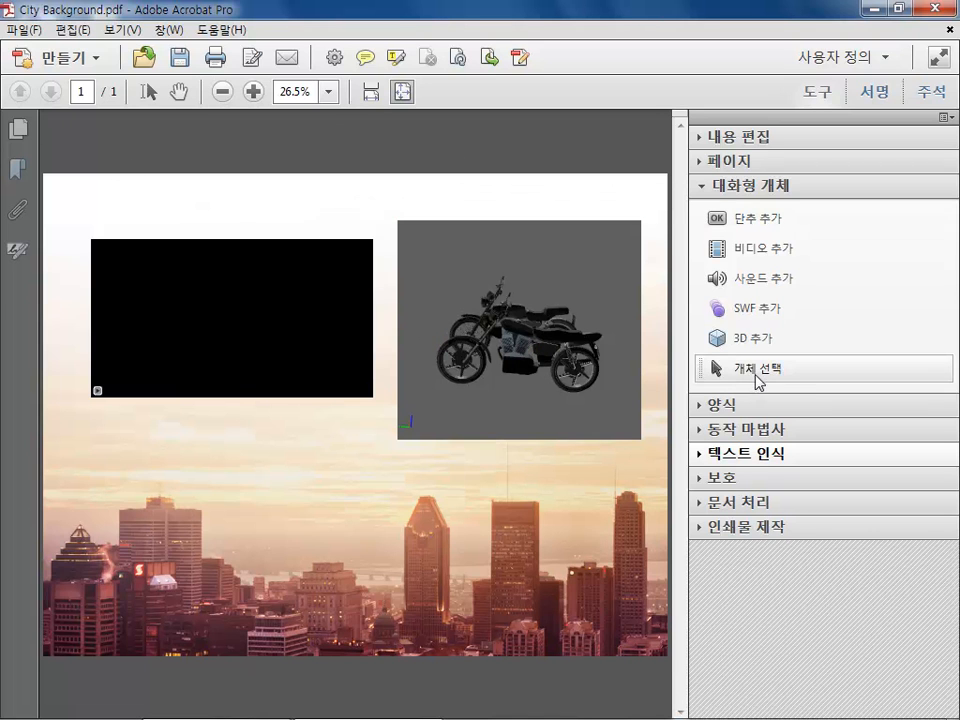
{"action": "left_click", "coordinate": [147, 94]}
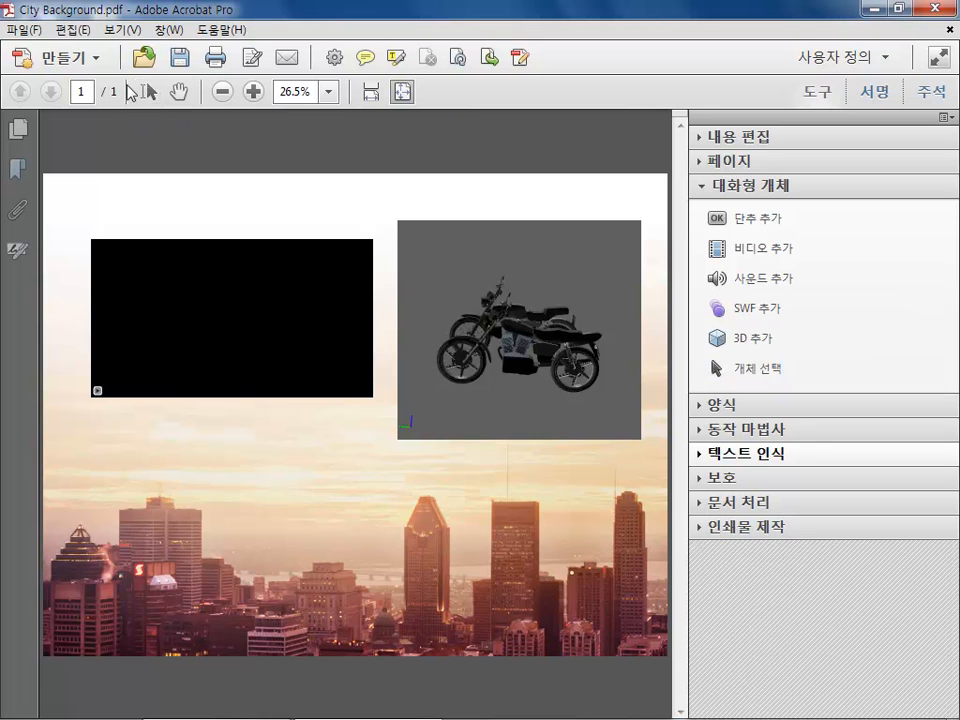
{"action": "left_click", "coordinate": [757, 375]}
{"action": "left_click", "coordinate": [739, 373]}
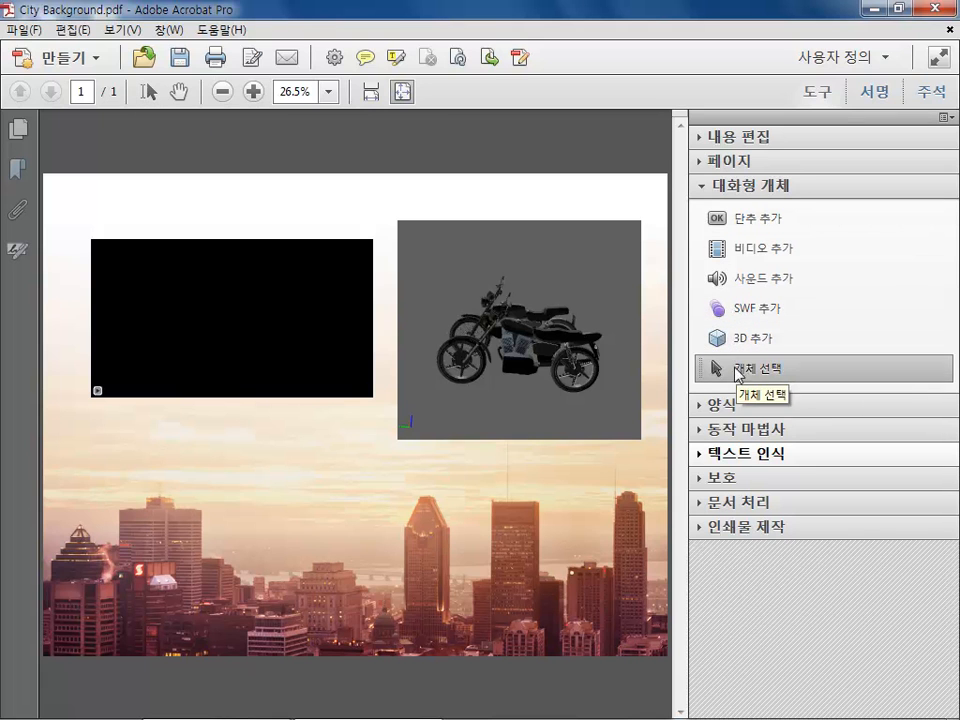
{"action": "left_click", "coordinate": [489, 306]}
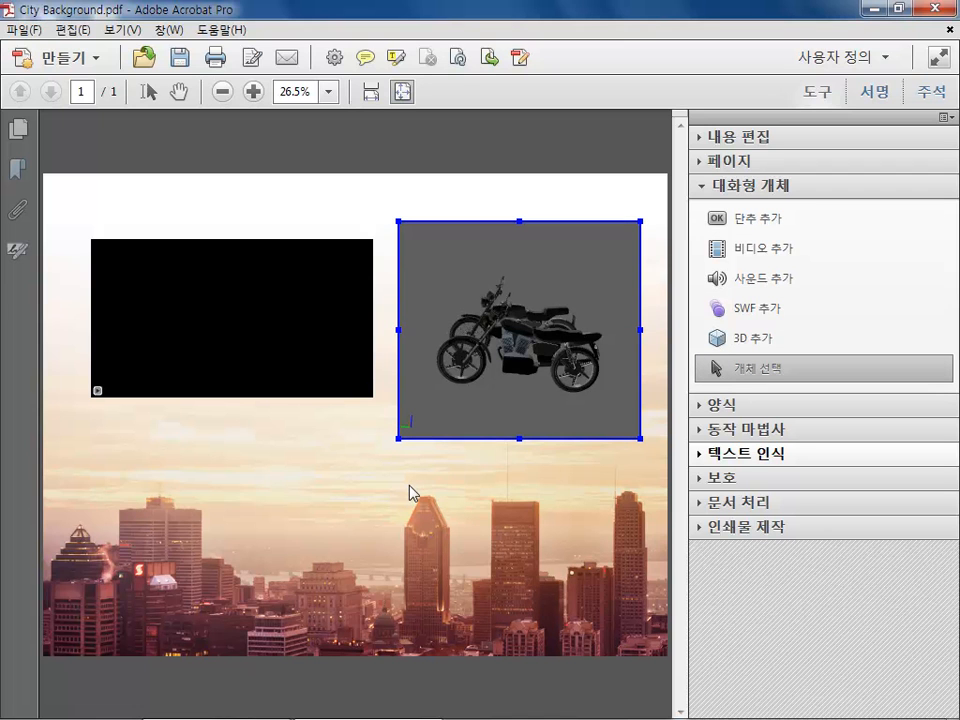
{"action": "right_click", "coordinate": [457, 294]}
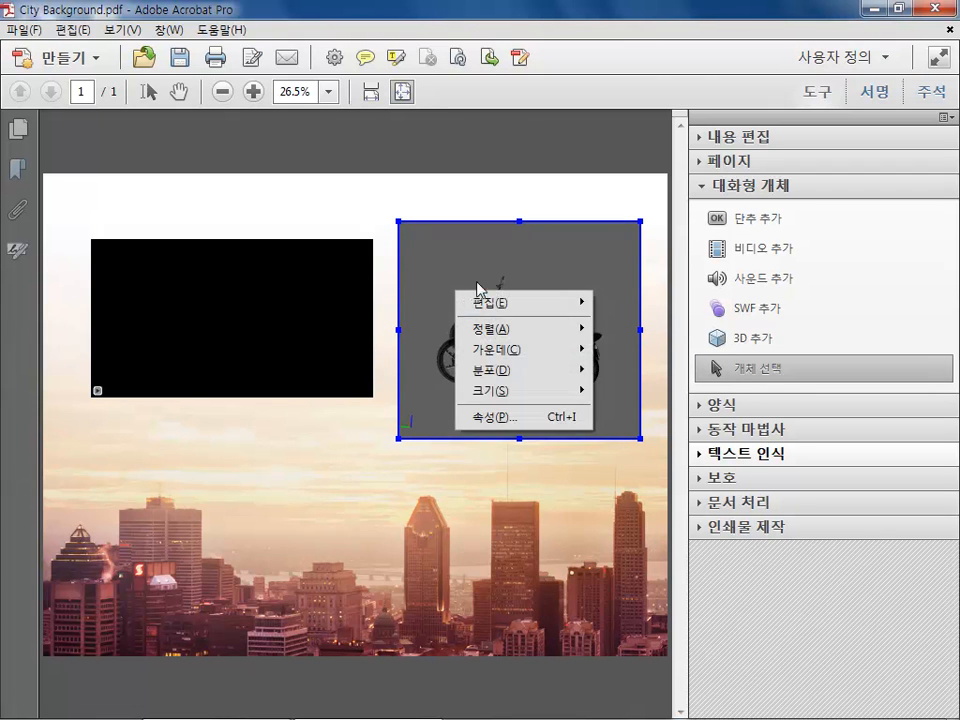
{"action": "mouse_move", "coordinate": [522, 311]}
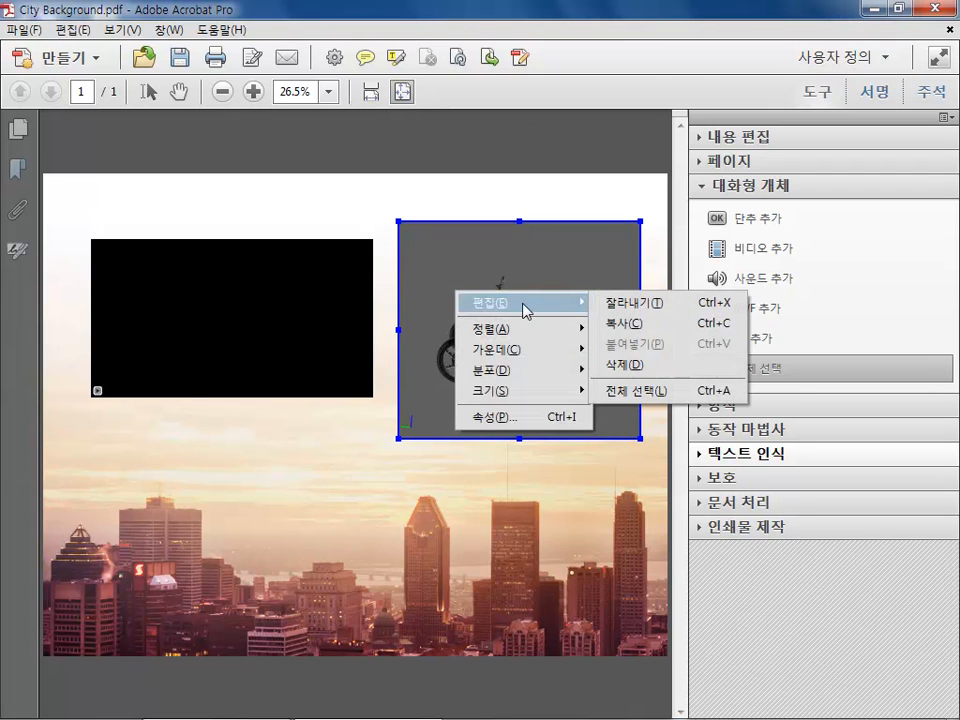
{"action": "left_click", "coordinate": [525, 417]}
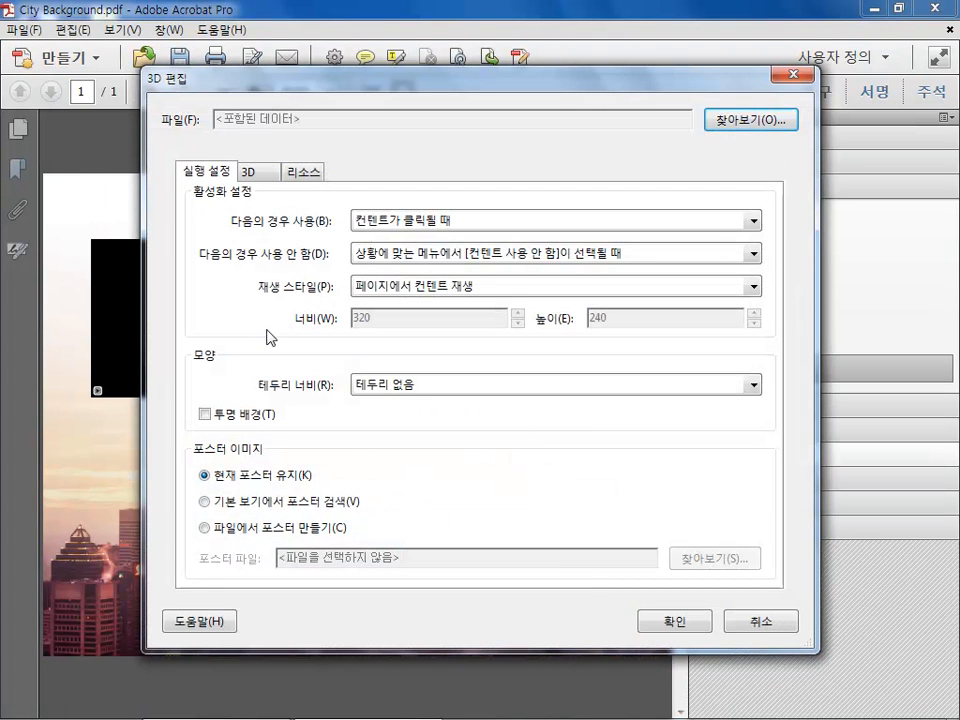
Set the background color in the model's 3D display settings to white
{"action": "left_click", "coordinate": [256, 178]}
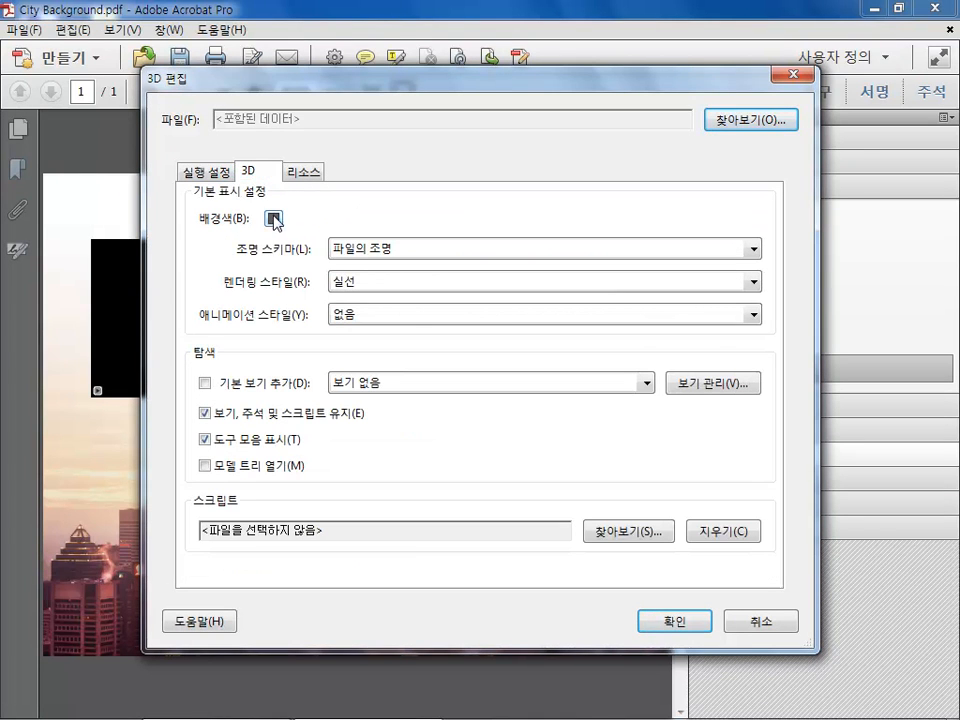
{"action": "left_click", "coordinate": [274, 219]}
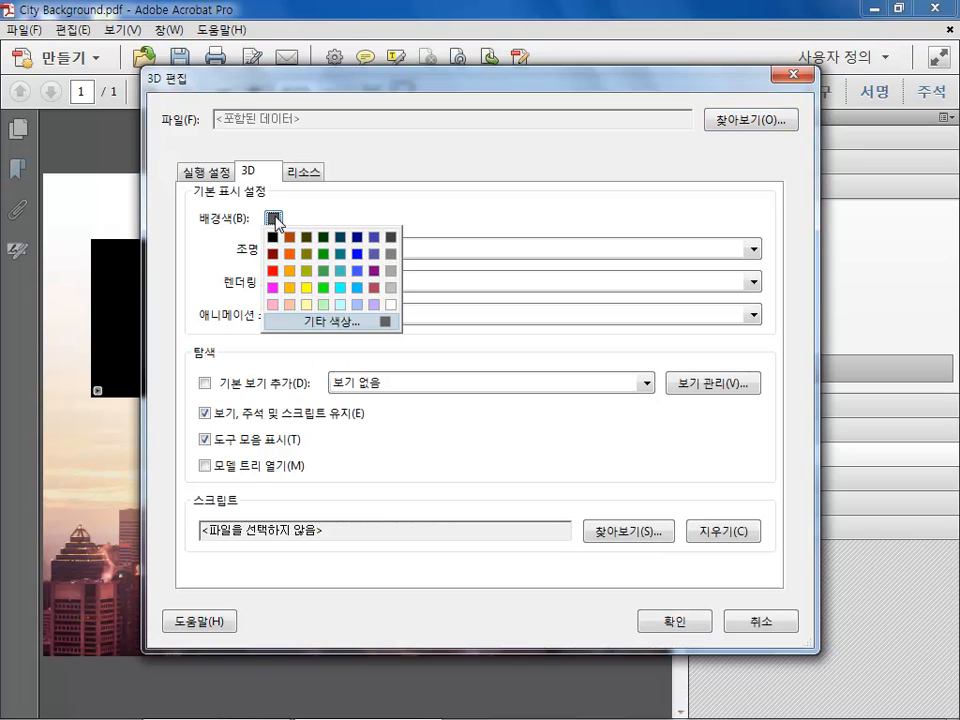
{"action": "left_click", "coordinate": [389, 304]}
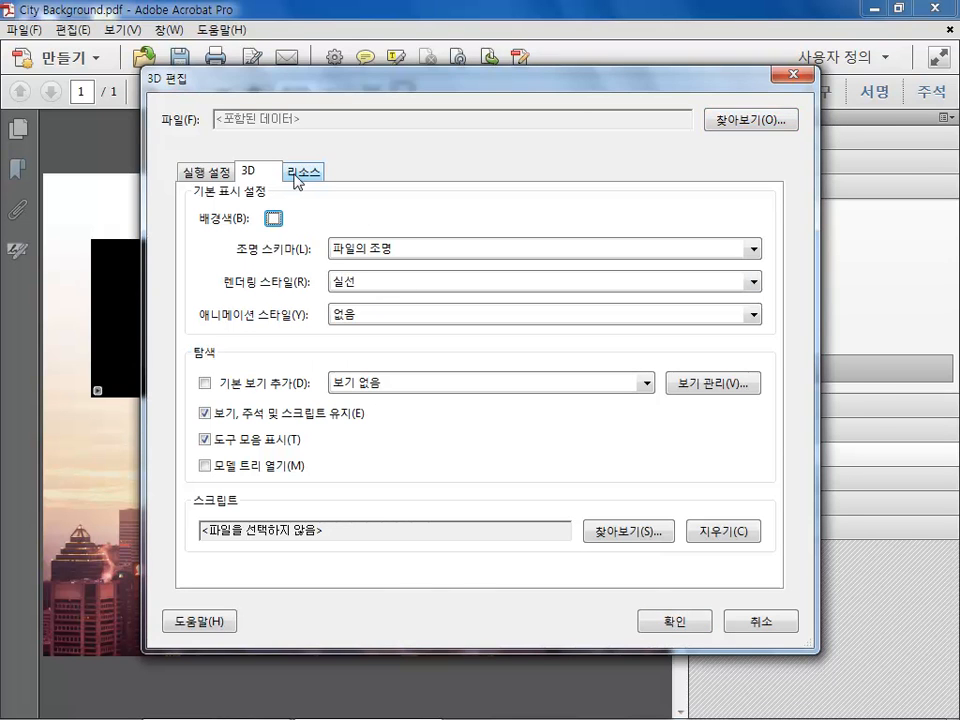
Enable a transparent background in the 3D model's launch settings and apply the changes
{"action": "left_click", "coordinate": [200, 171]}
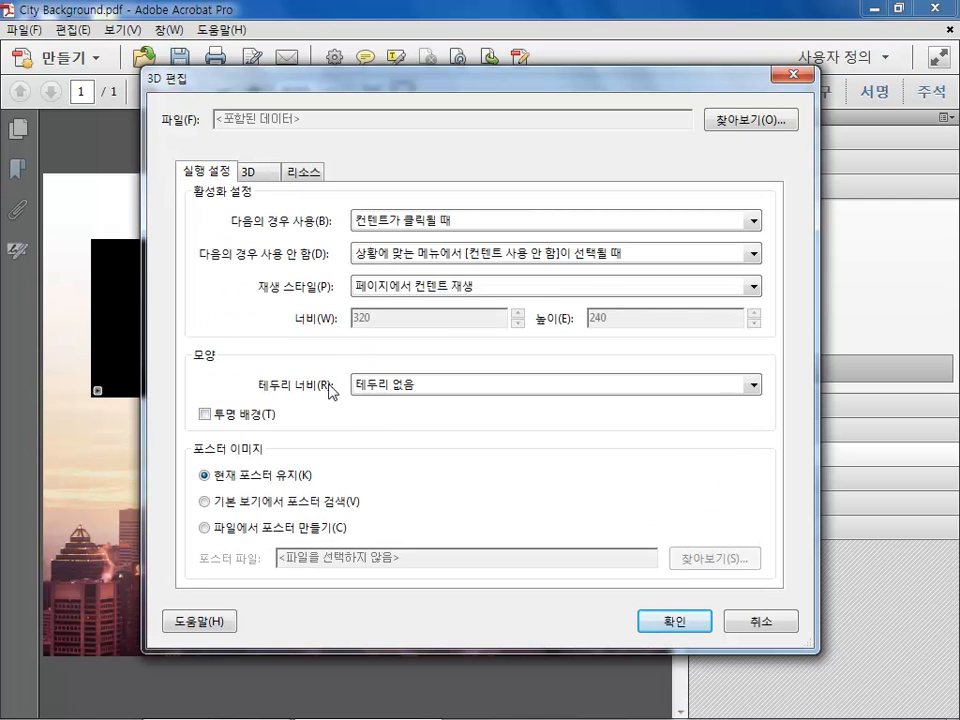
{"action": "left_click", "coordinate": [205, 414]}
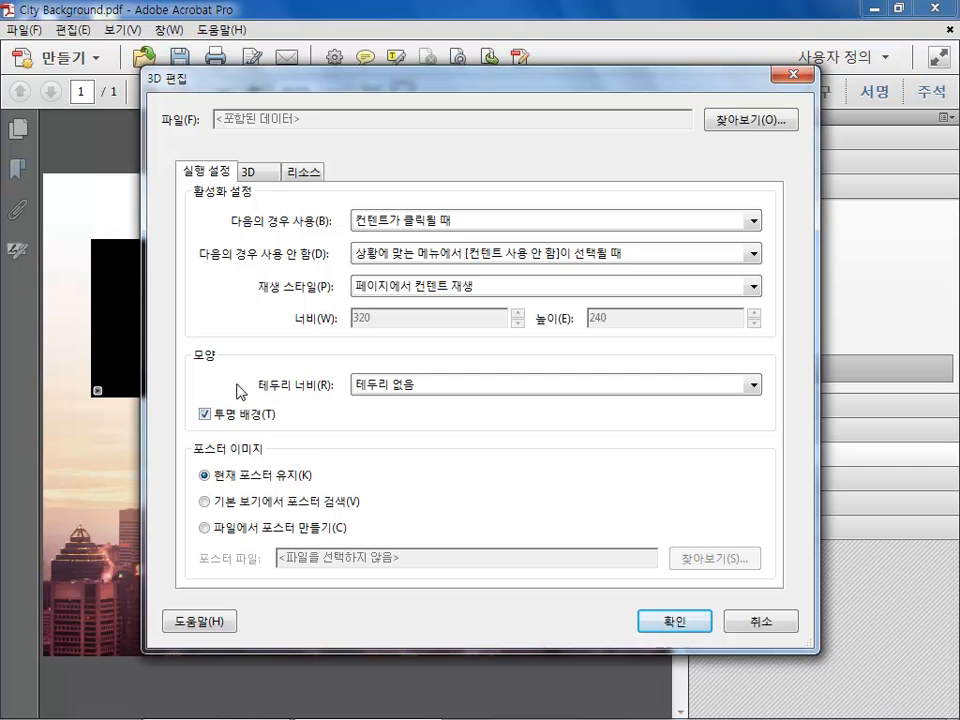
{"action": "left_click", "coordinate": [664, 621]}
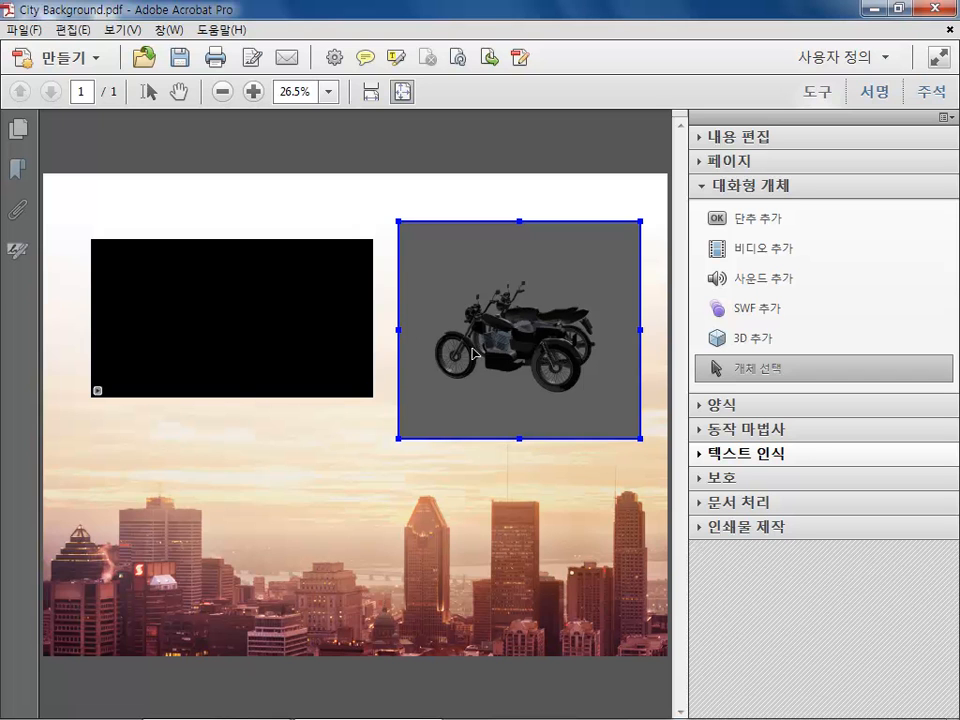
Activate the motorbike model with the Hand tool and rotate it to check it against the page background
{"action": "left_click", "coordinate": [375, 235]}
{"action": "left_click", "coordinate": [178, 92]}
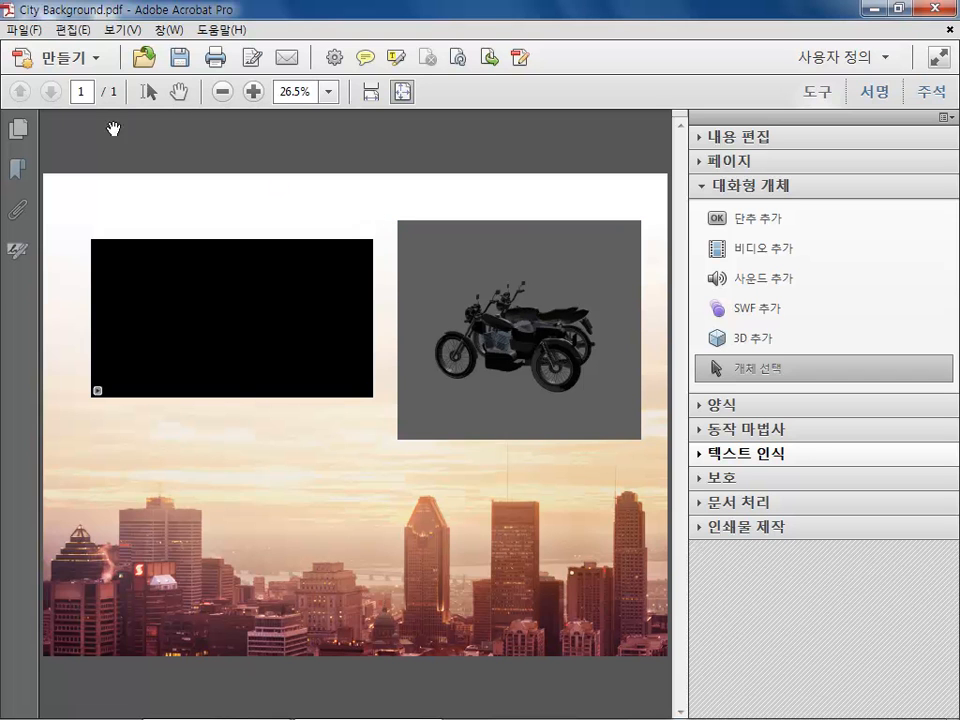
{"action": "left_click", "coordinate": [487, 317]}
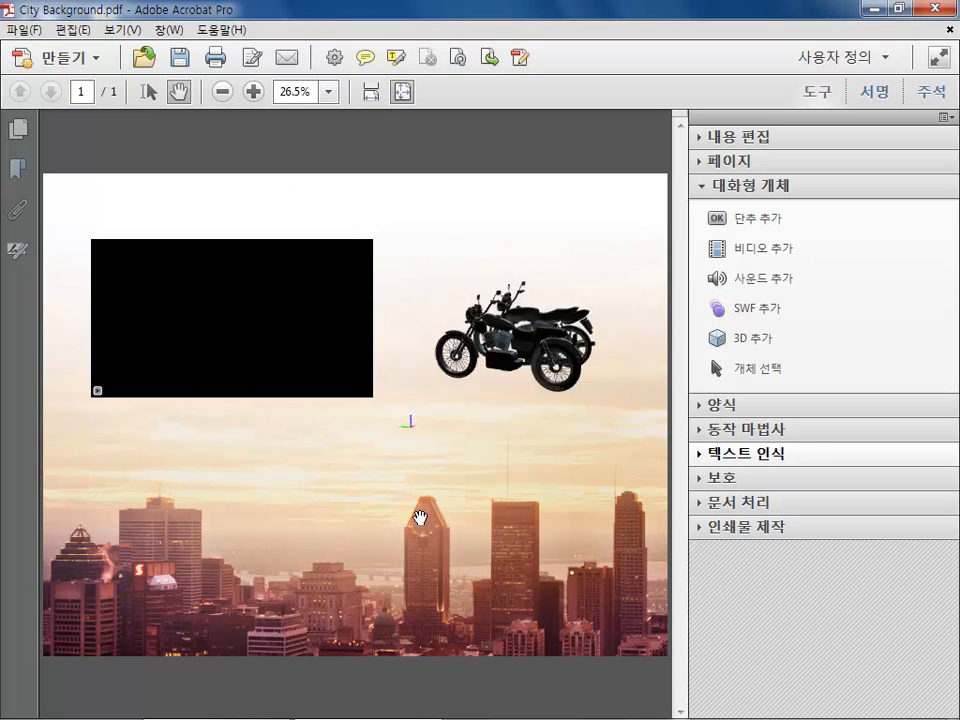
{"action": "mouse_move", "coordinate": [573, 344]}
{"action": "left_mouse_down"}
{"action": "mouse_move", "coordinate": [531, 366]}
{"action": "mouse_move", "coordinate": [449, 324]}
{"action": "left_mouse_up"}
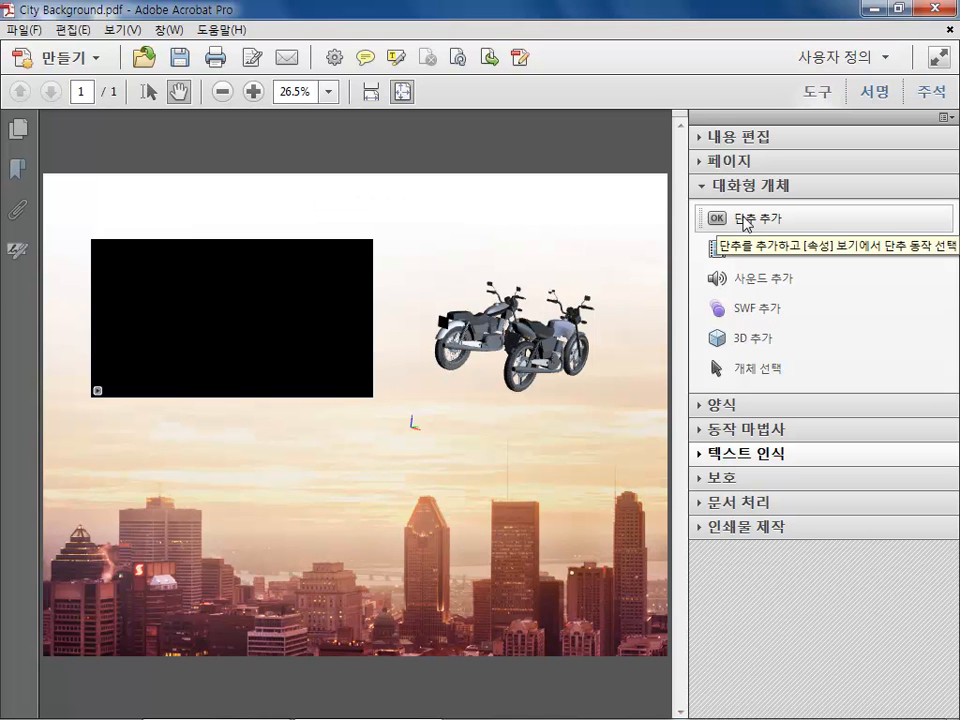
Add a wide rectangular button just below the video and open its properties
{"action": "left_click", "coordinate": [745, 222]}
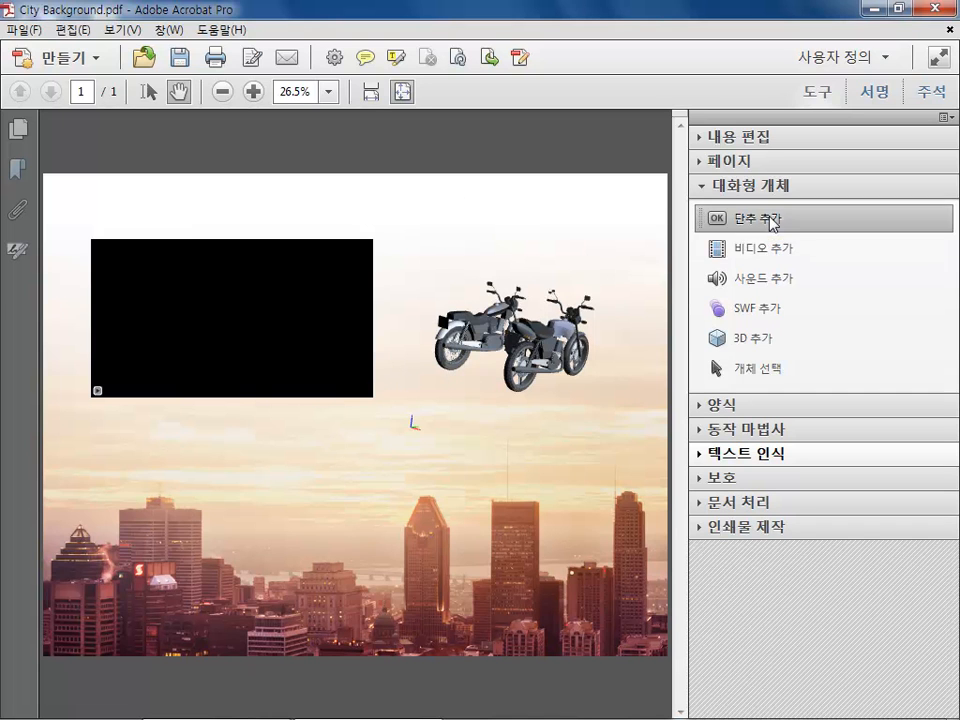
{"action": "left_click_drag", "start_coordinate": [121, 417], "coordinate": [237, 448]}
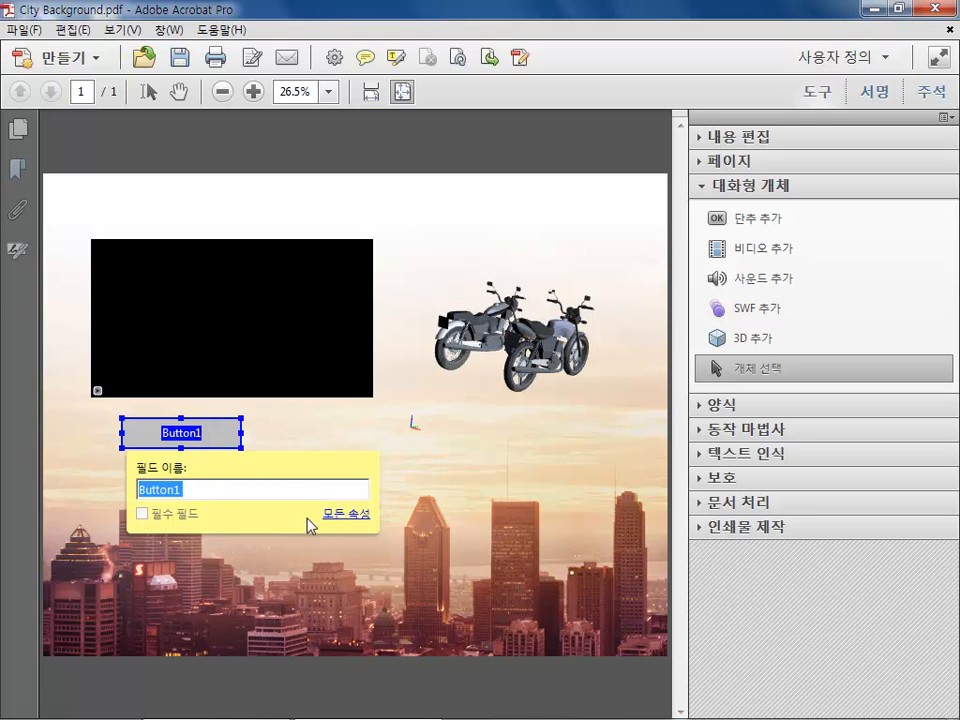
{"action": "right_click", "coordinate": [204, 432]}
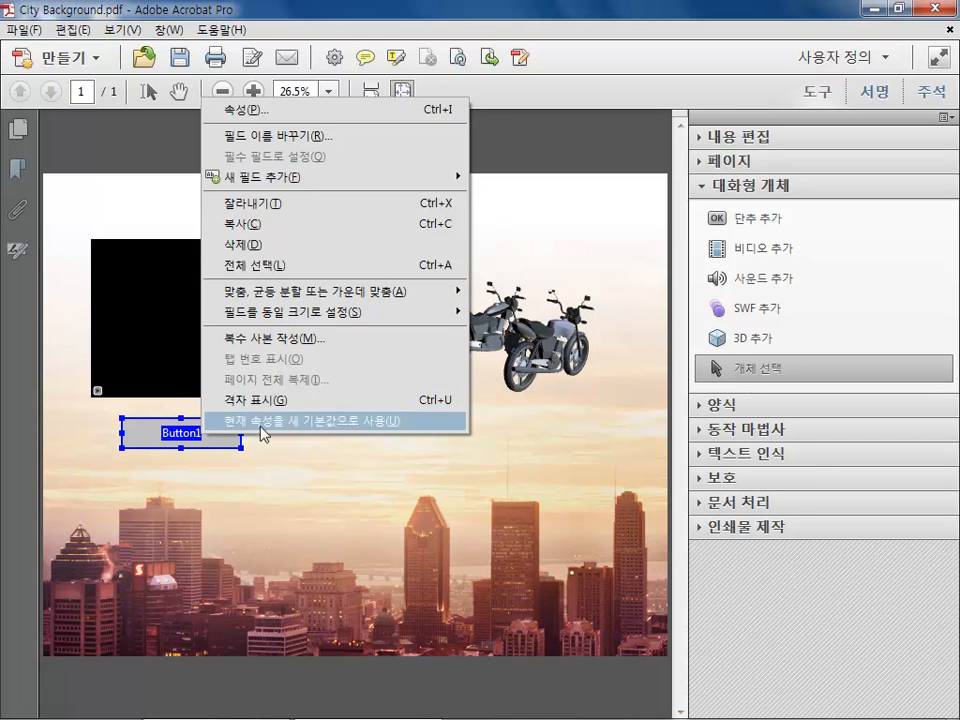
{"action": "left_click", "coordinate": [250, 112]}
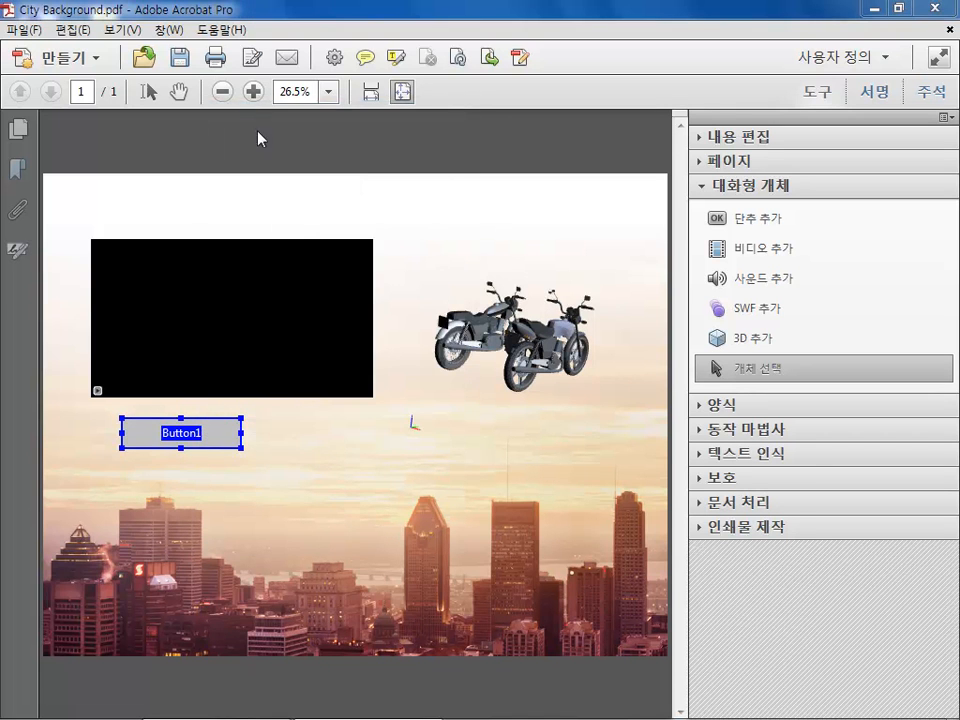
{"action": "left_click_drag", "start_coordinate": [458, 128], "coordinate": [411, 156]}
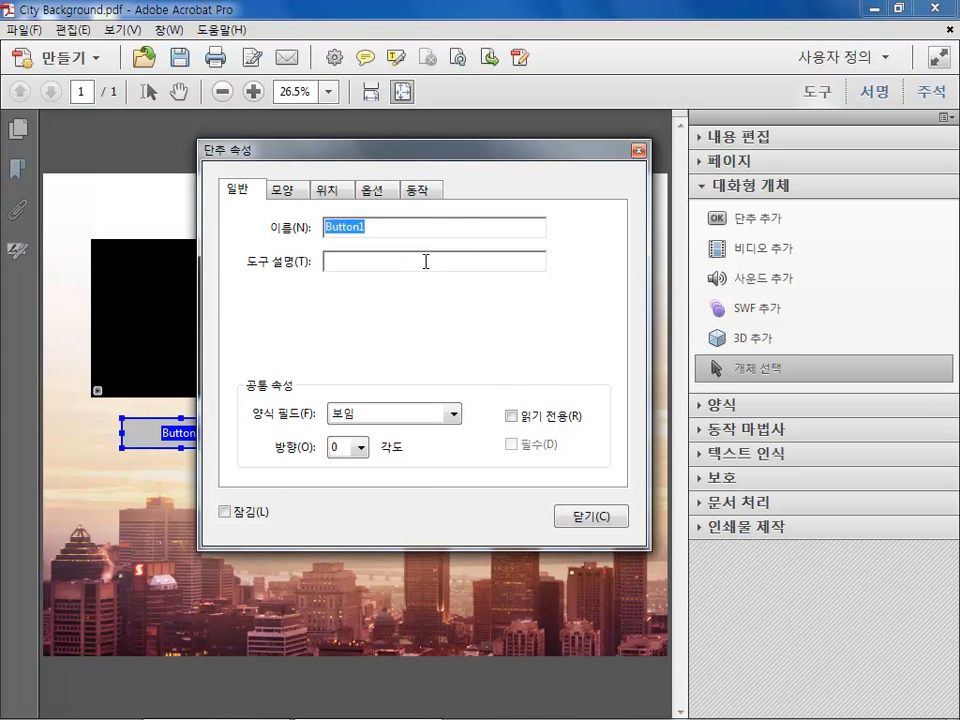
Name the button 인쇄하기 in its general properties
{"action": "left_click", "coordinate": [285, 190]}
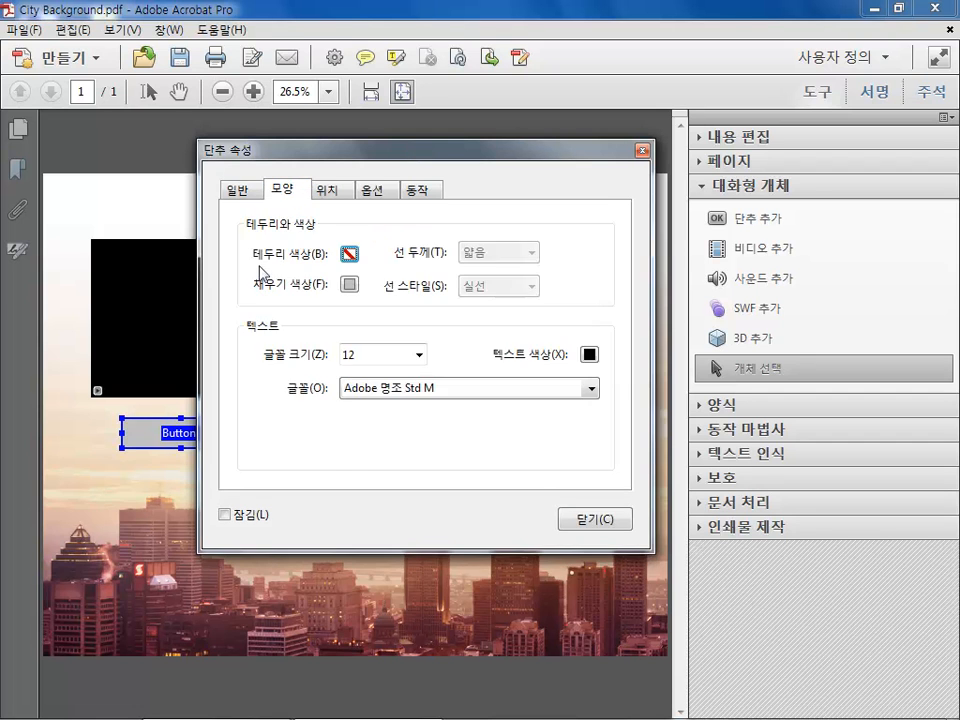
{"action": "left_click", "coordinate": [237, 191]}
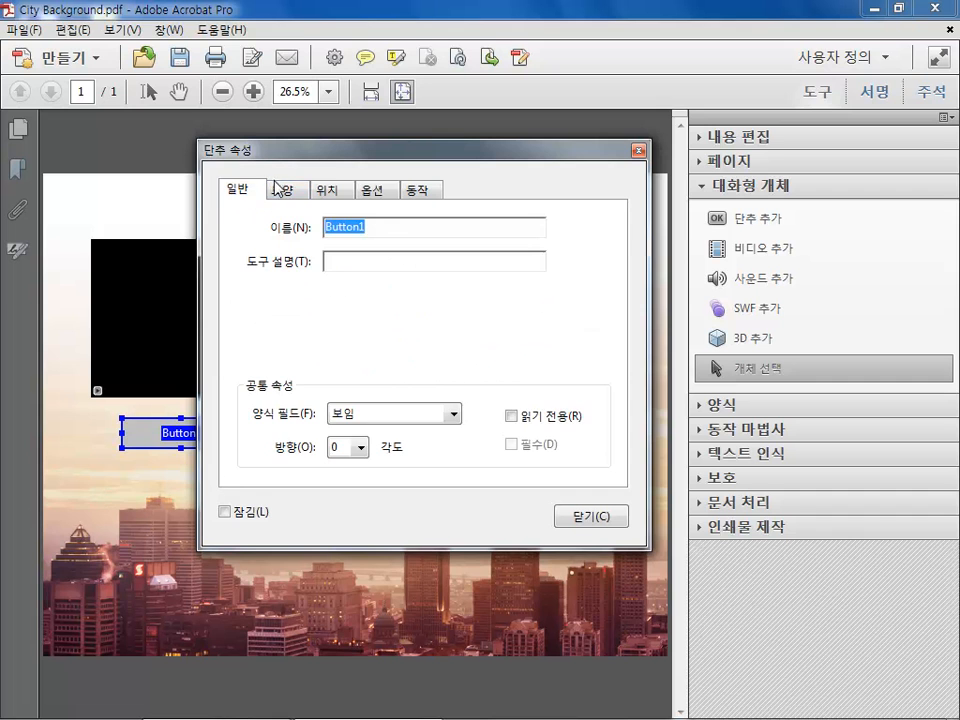
{"action": "left_click", "coordinate": [279, 190]}
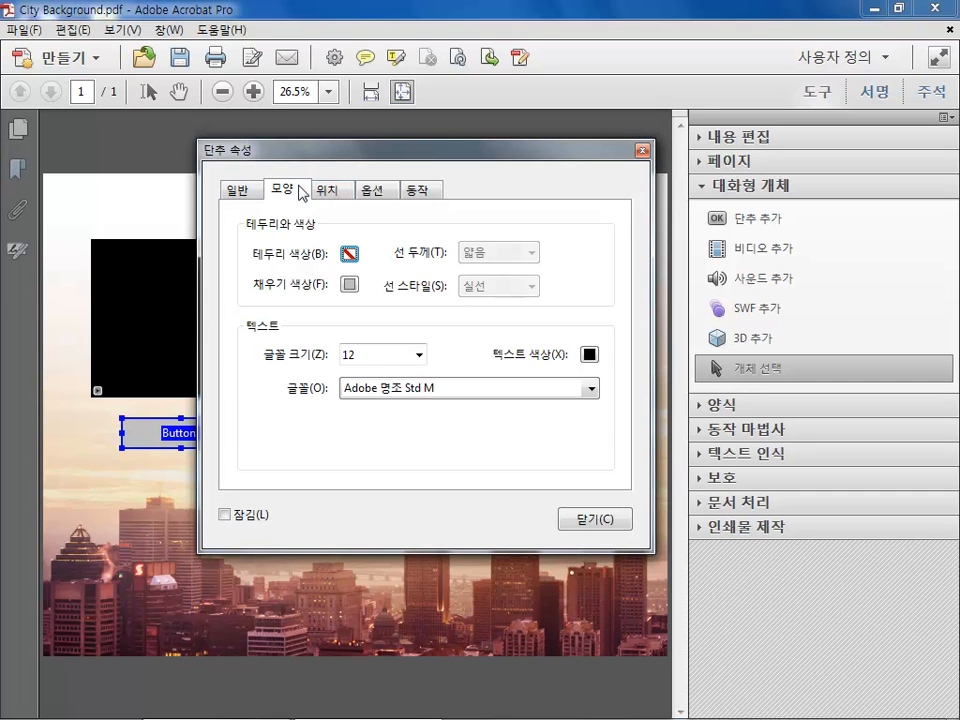
{"action": "left_click", "coordinate": [246, 191]}
{"action": "left_click", "coordinate": [405, 233]}
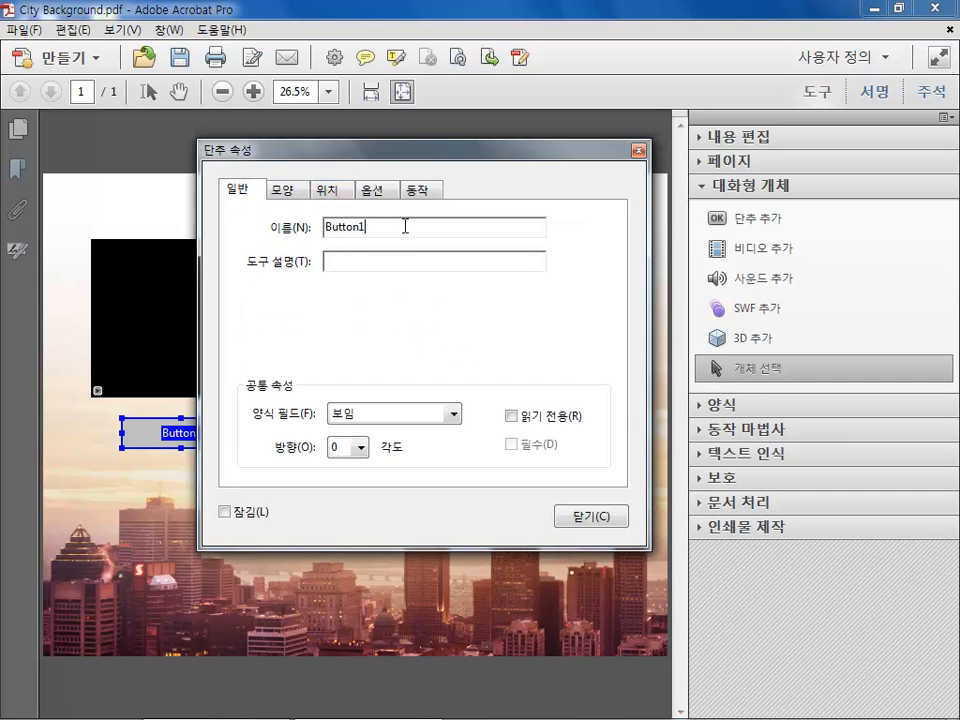
{"action": "left_click_drag", "start_coordinate": [395, 226], "coordinate": [290, 236]}
{"action": "type", "text": "dlsthgkrl"}
Set the button's fill color to blue in its appearance properties, leaving the border without color
{"action": "left_click", "coordinate": [290, 189]}
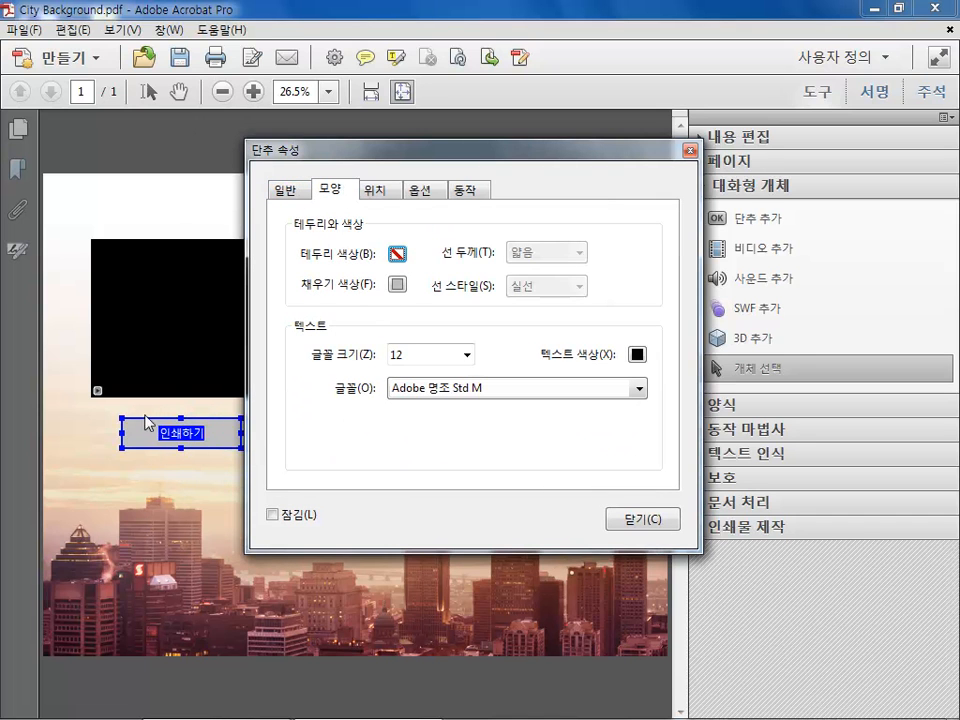
{"action": "left_click", "coordinate": [397, 254]}
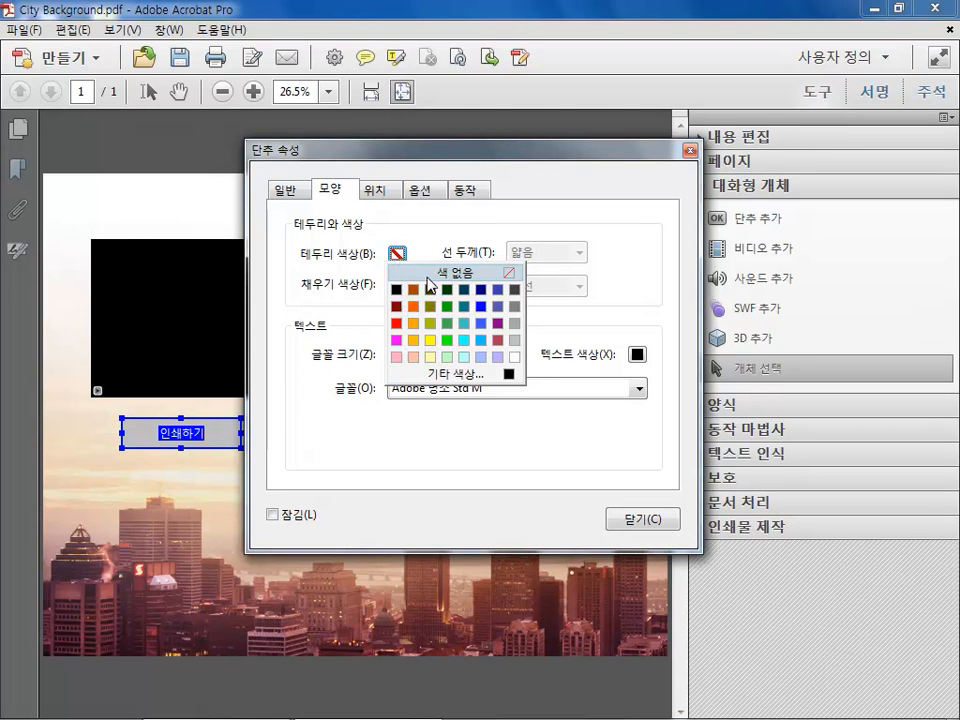
{"action": "left_click", "coordinate": [427, 246]}
{"action": "left_click", "coordinate": [397, 285]}
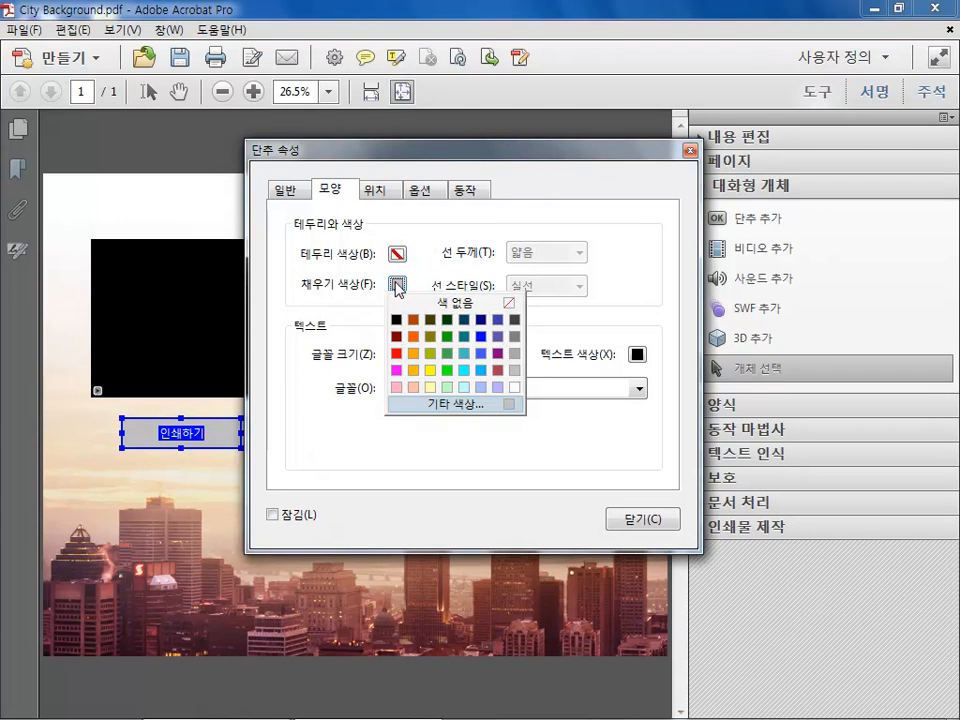
{"action": "left_click", "coordinate": [480, 338]}
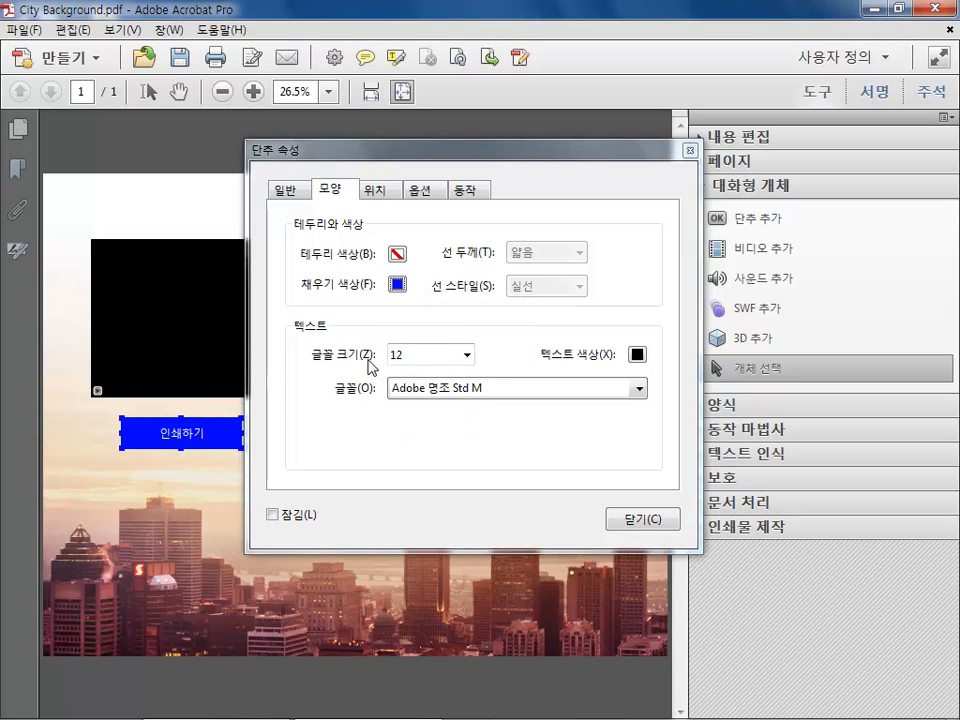
Set the font size of the button text to 9
{"action": "left_click", "coordinate": [466, 355]}
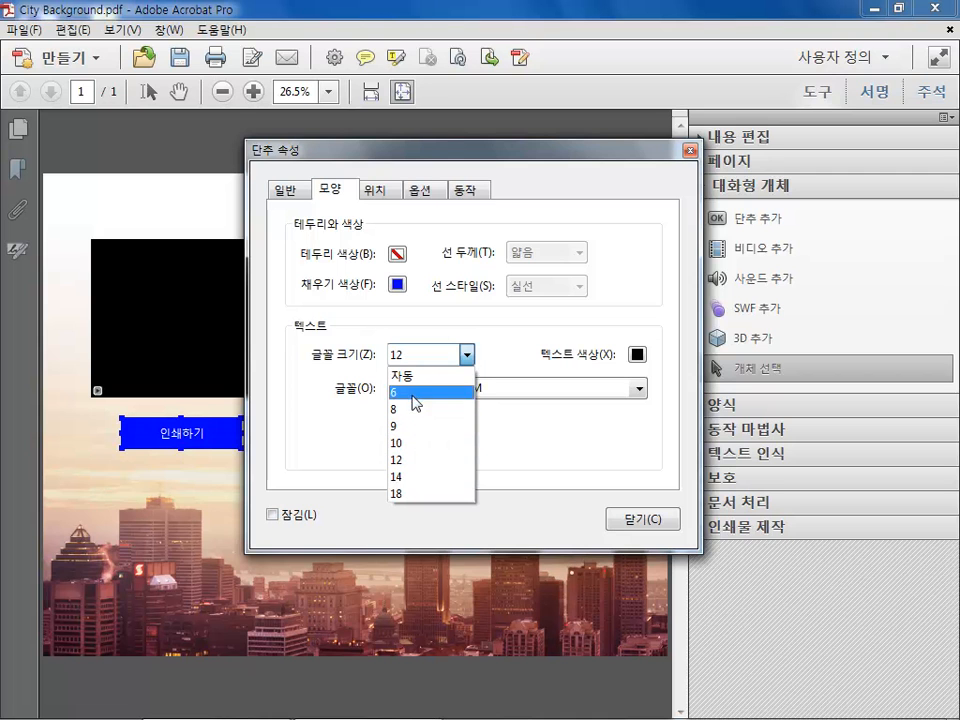
{"action": "left_click", "coordinate": [280, 195]}
{"action": "left_click", "coordinate": [280, 195]}
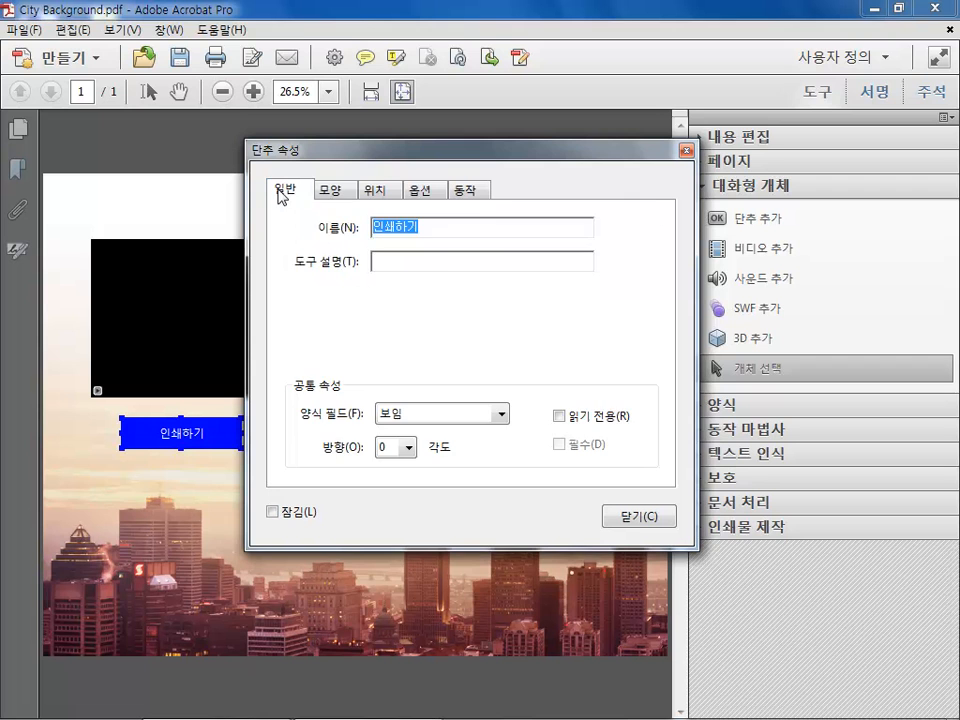
{"action": "left_click", "coordinate": [335, 193]}
{"action": "left_click", "coordinate": [466, 356]}
{"action": "left_click", "coordinate": [453, 427]}
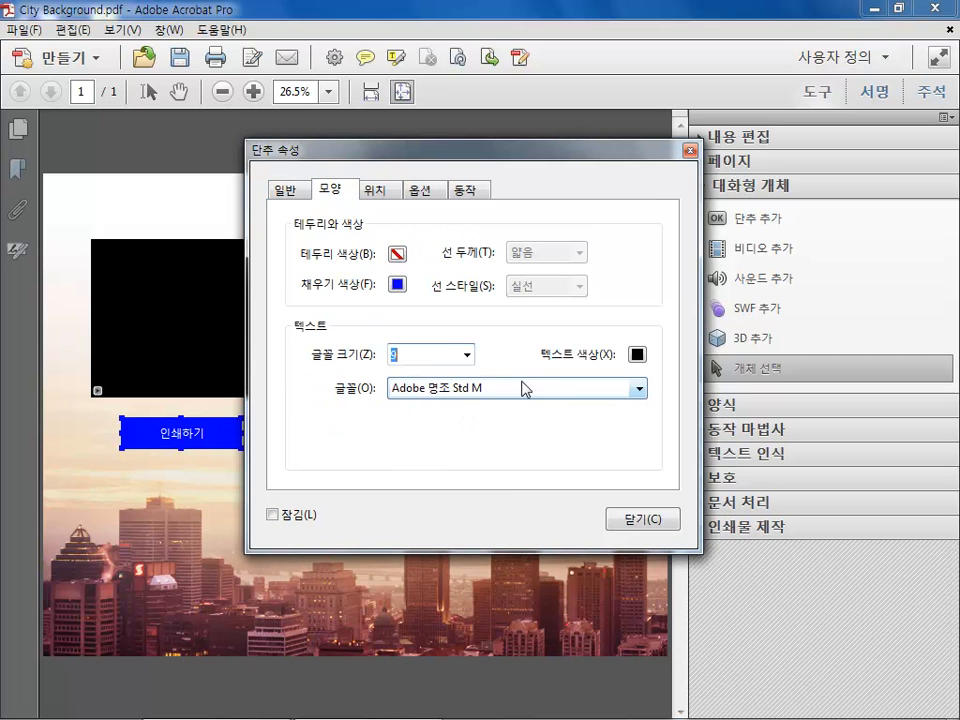
Set the button text's font to 맑은 고딕 and its color to white
{"action": "left_click", "coordinate": [636, 389]}
{"action": "left_click_drag", "start_coordinate": [637, 424], "coordinate": [636, 529]}
{"action": "left_click", "coordinate": [478, 561]}
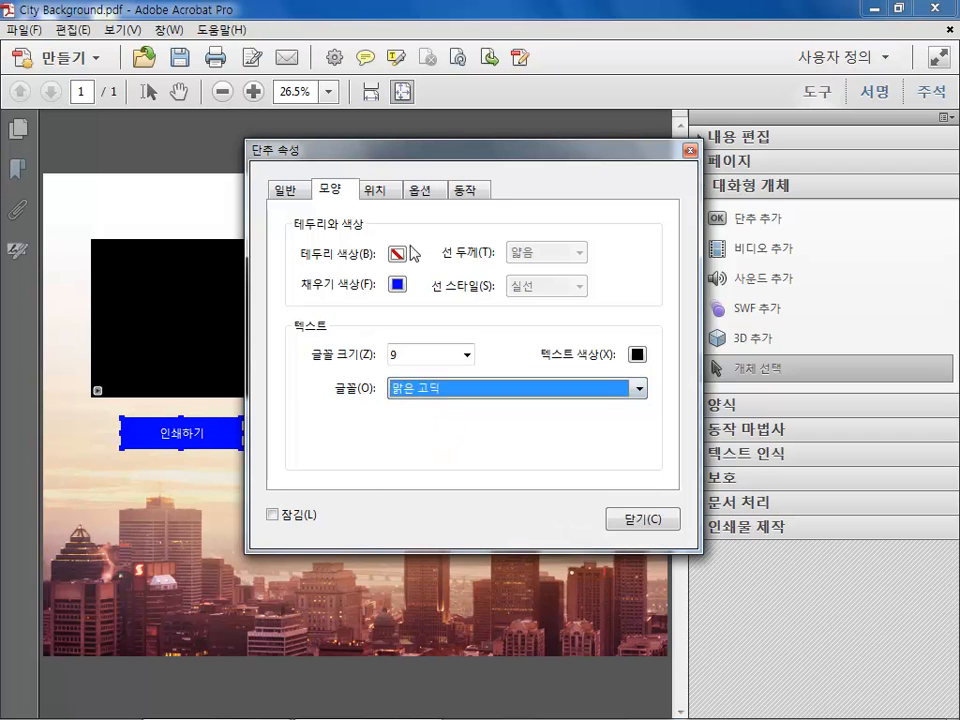
{"action": "left_click", "coordinate": [637, 355]}
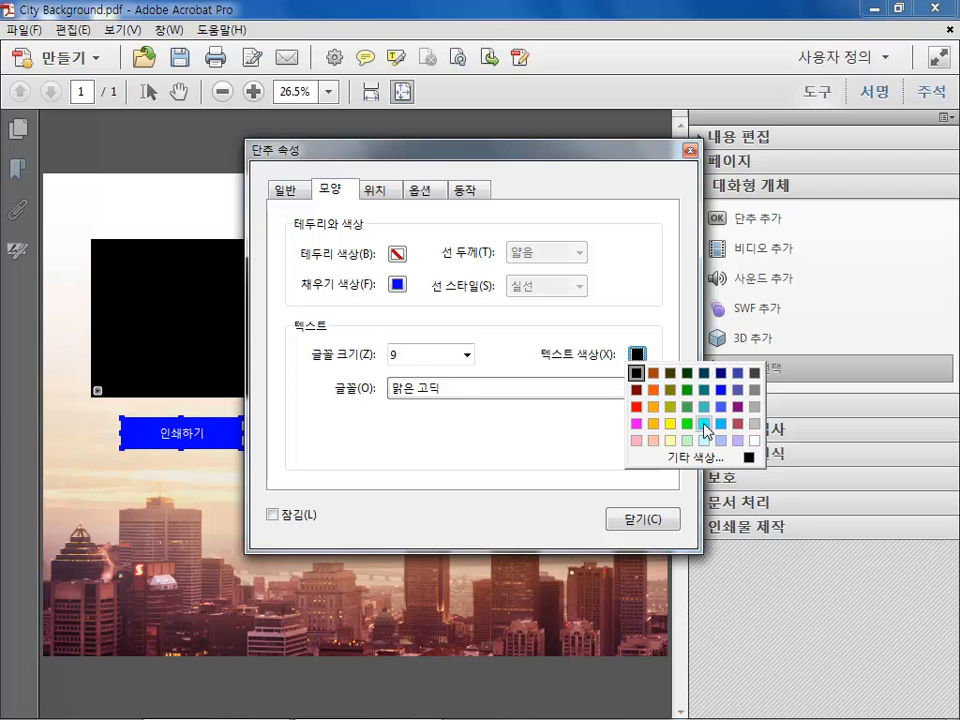
{"action": "left_click", "coordinate": [755, 441]}
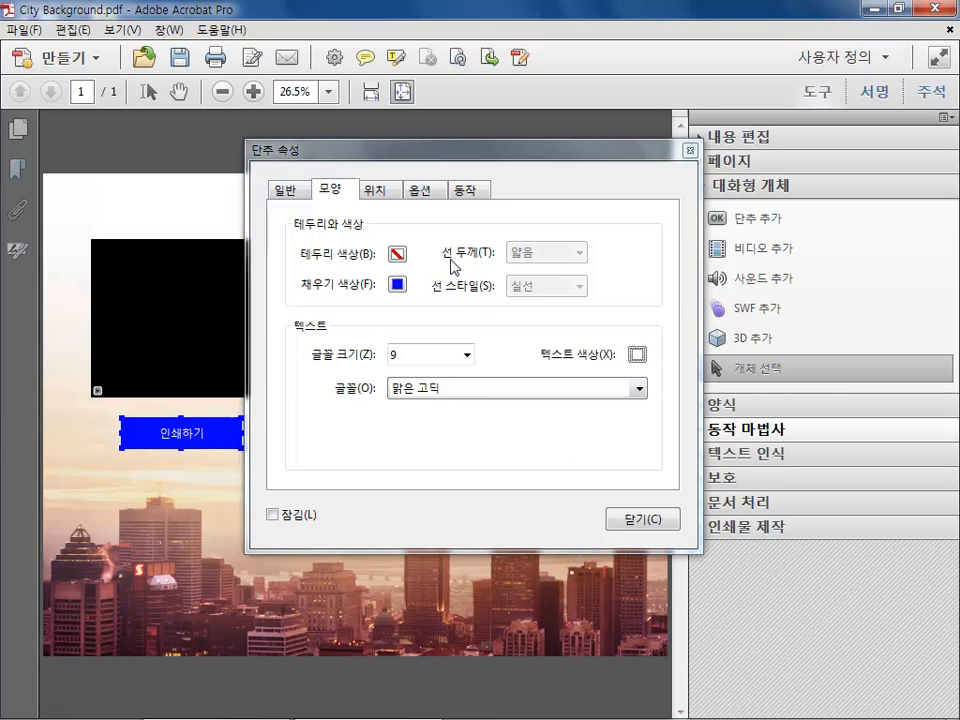
Enter 인쇄하려면 클릭 as the button's label in its options
{"action": "left_click", "coordinate": [376, 190]}
{"action": "left_click", "coordinate": [418, 190]}
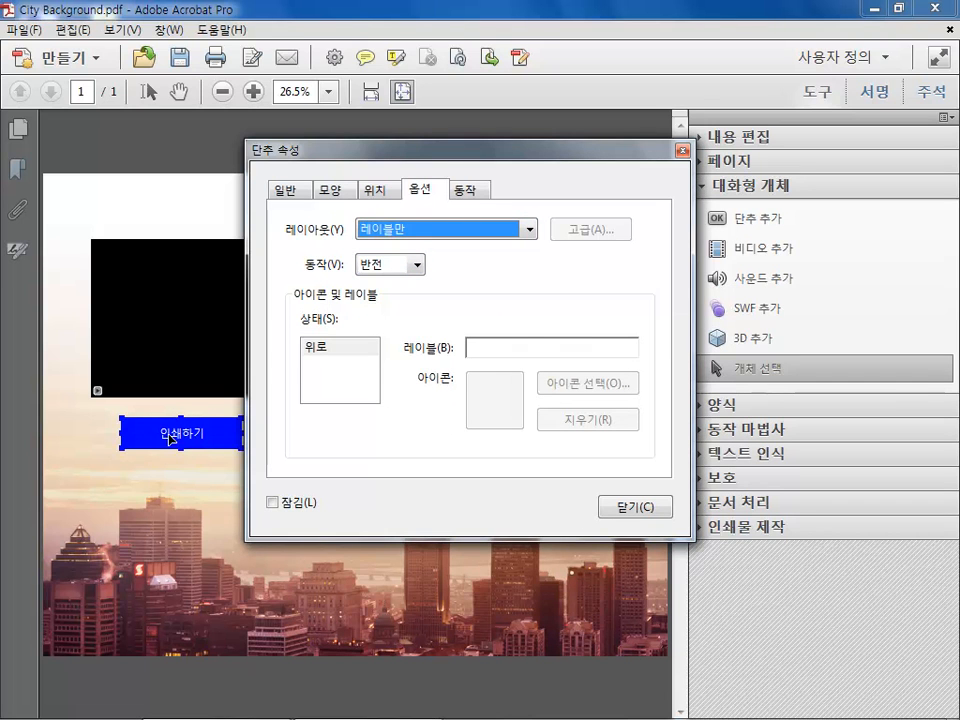
{"action": "left_click", "coordinate": [522, 346]}
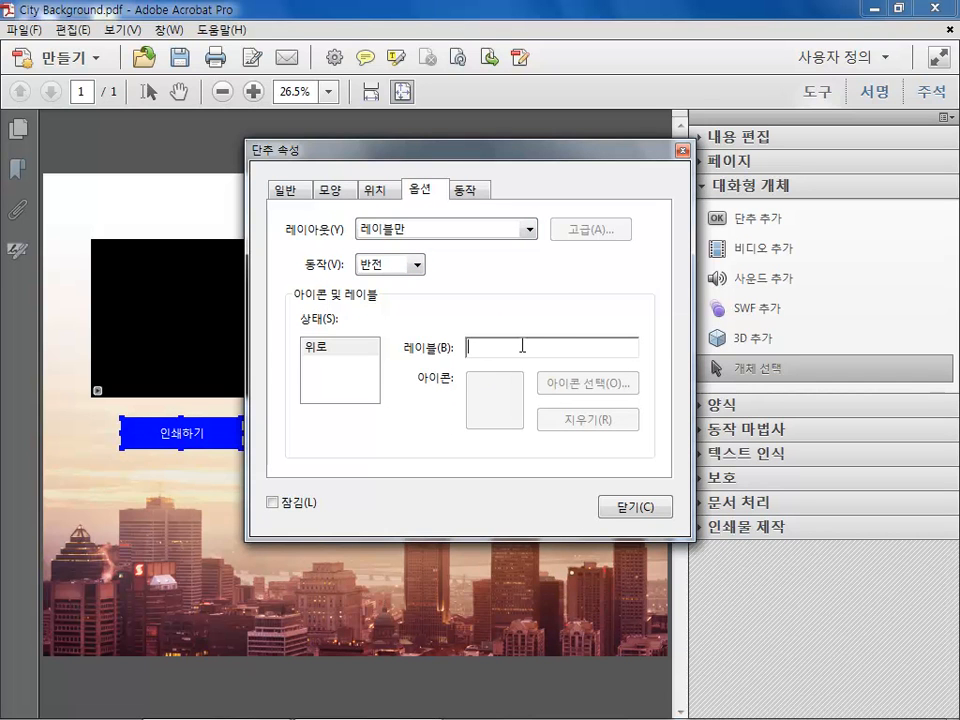
{"action": "type", "text": "인쇄하려면 클릭"}
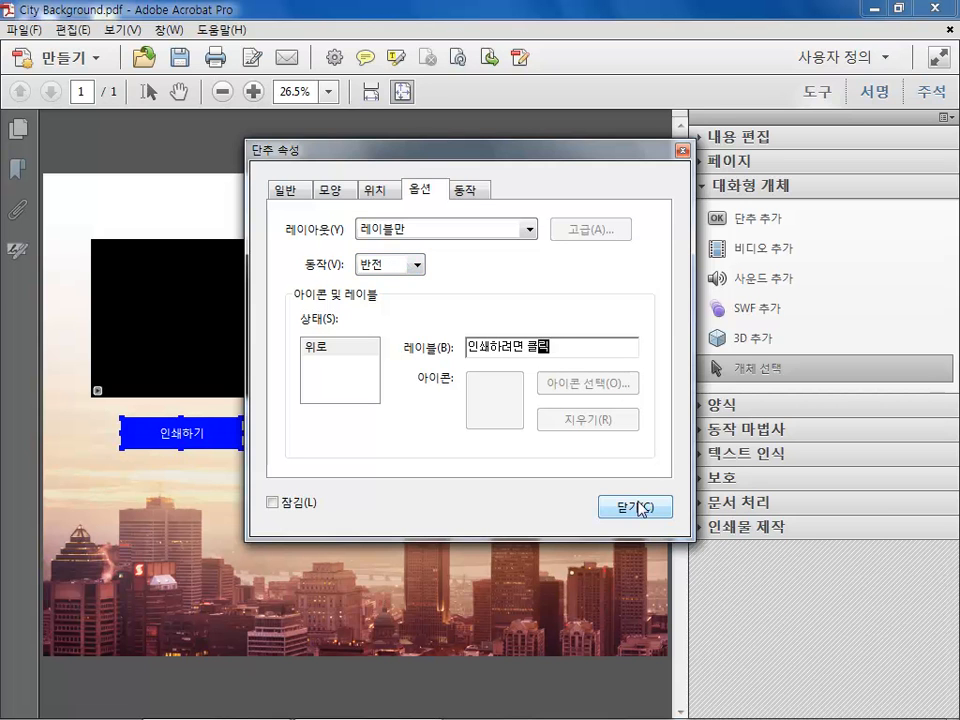
Choose 메뉴 항목 실행 as the action for the button's 마우스 놓기 trigger
{"action": "left_click", "coordinate": [472, 196]}
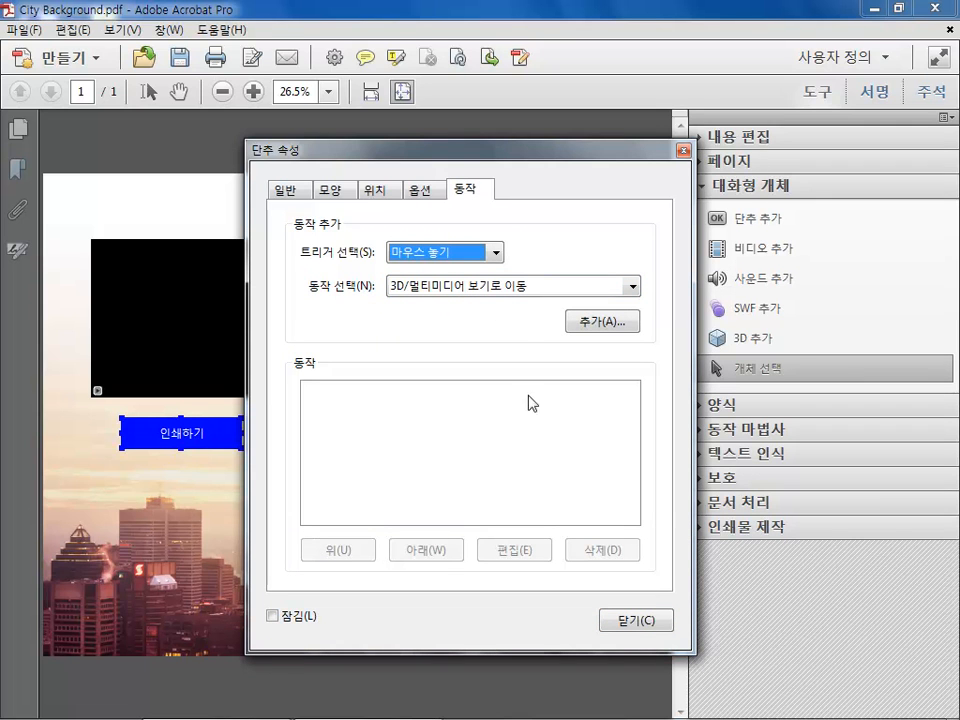
{"action": "left_click", "coordinate": [452, 257]}
{"action": "left_click", "coordinate": [451, 259]}
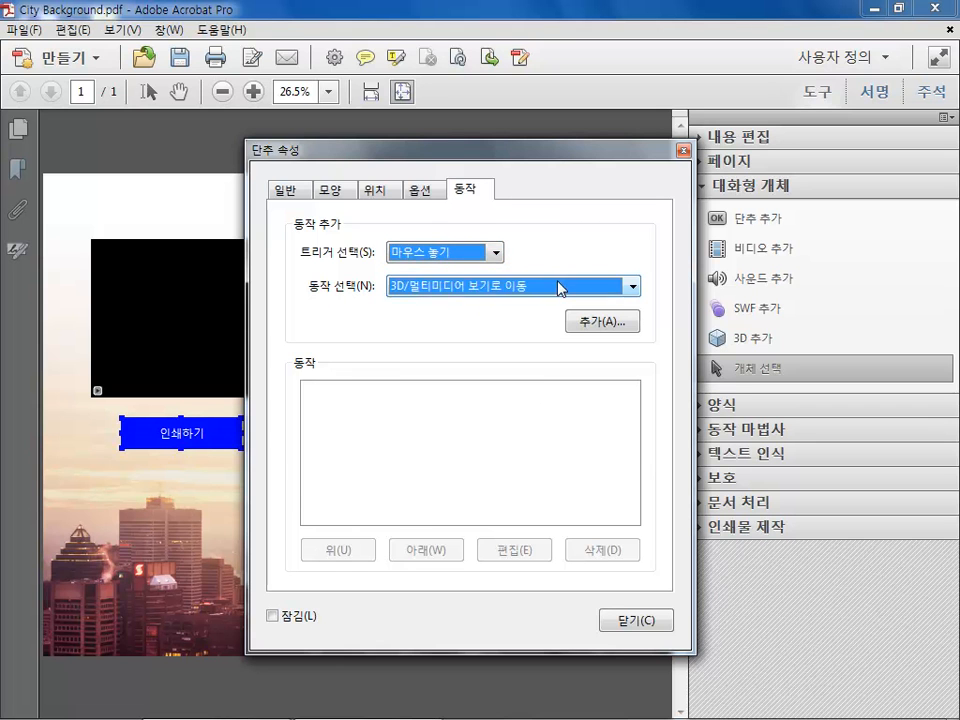
{"action": "left_click", "coordinate": [560, 287]}
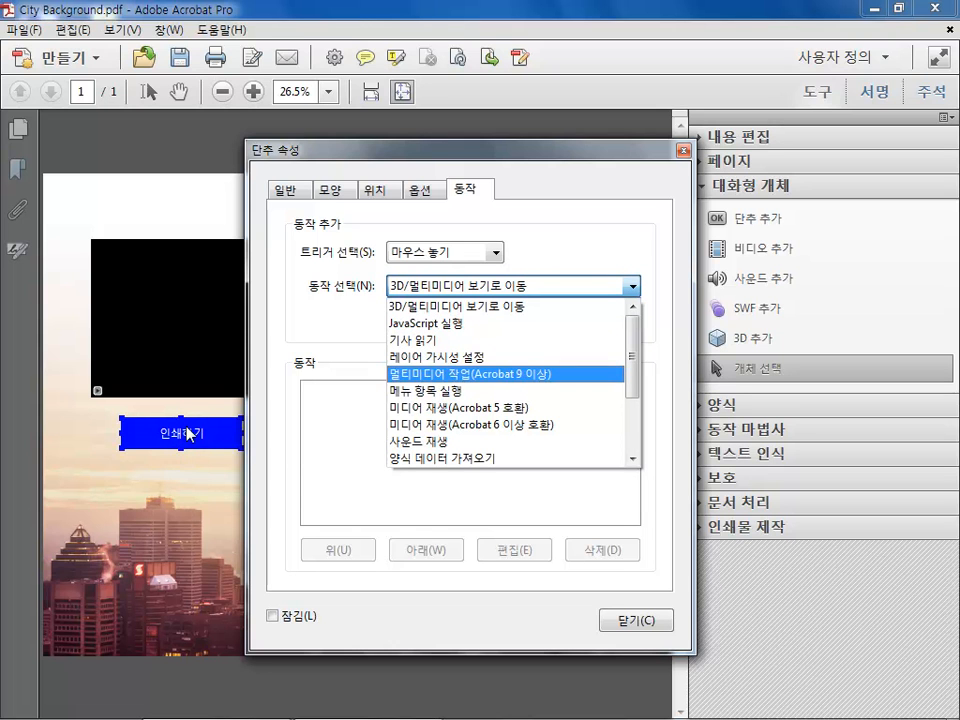
{"action": "left_click_drag", "start_coordinate": [633, 343], "coordinate": [634, 396]}
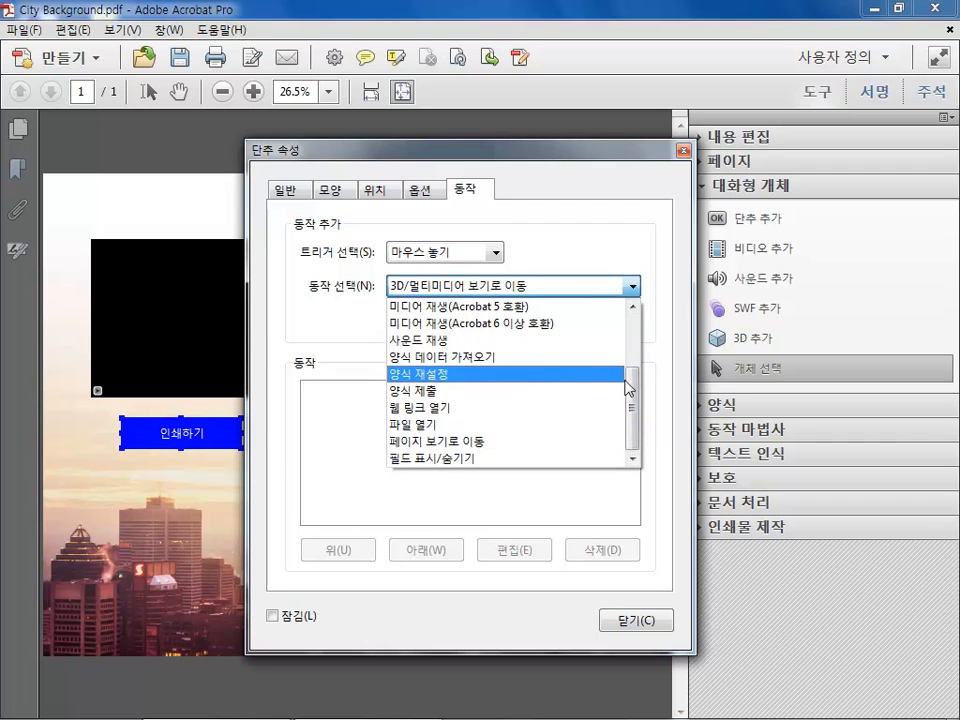
{"action": "left_click_drag", "start_coordinate": [630, 414], "coordinate": [632, 303]}
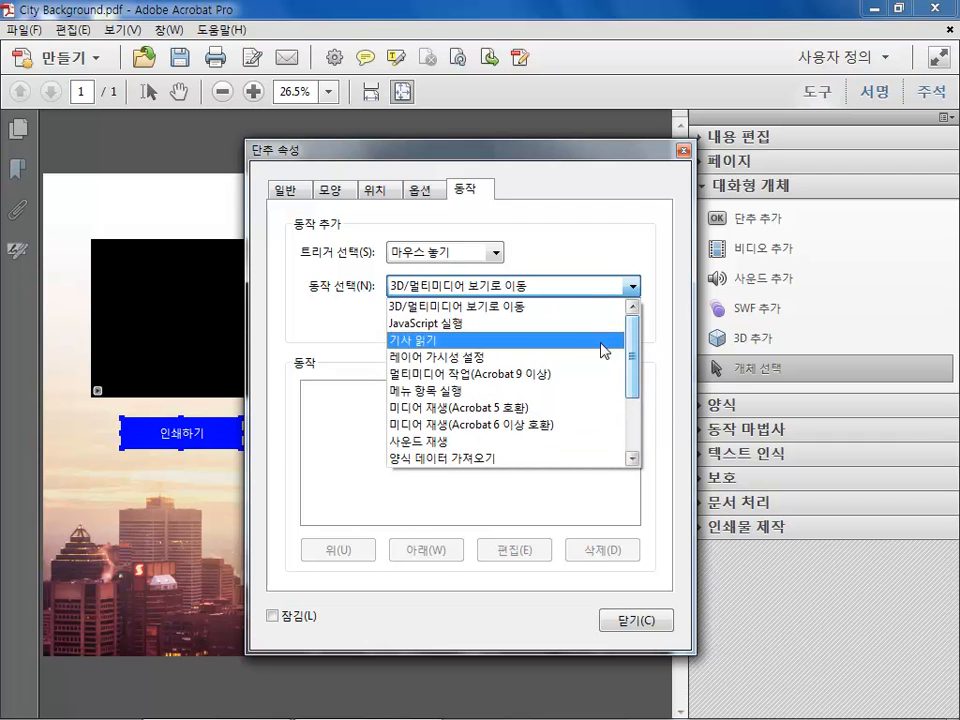
{"action": "left_click", "coordinate": [433, 391]}
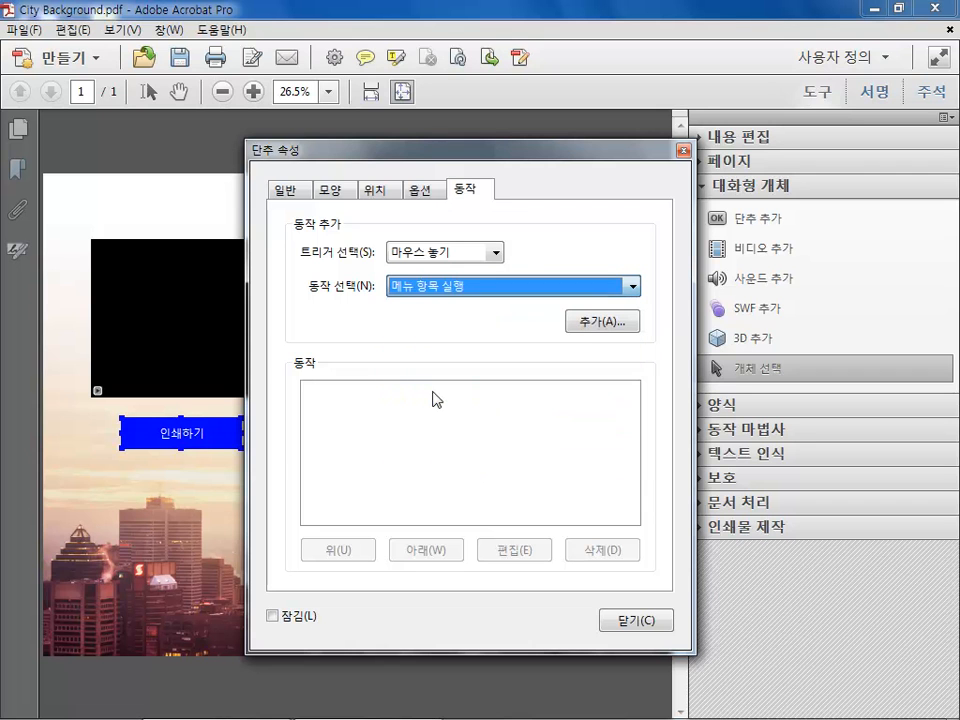
Add the action with 파일>인쇄... as the menu item it executes, and close the button's properties
{"action": "left_click", "coordinate": [606, 322]}
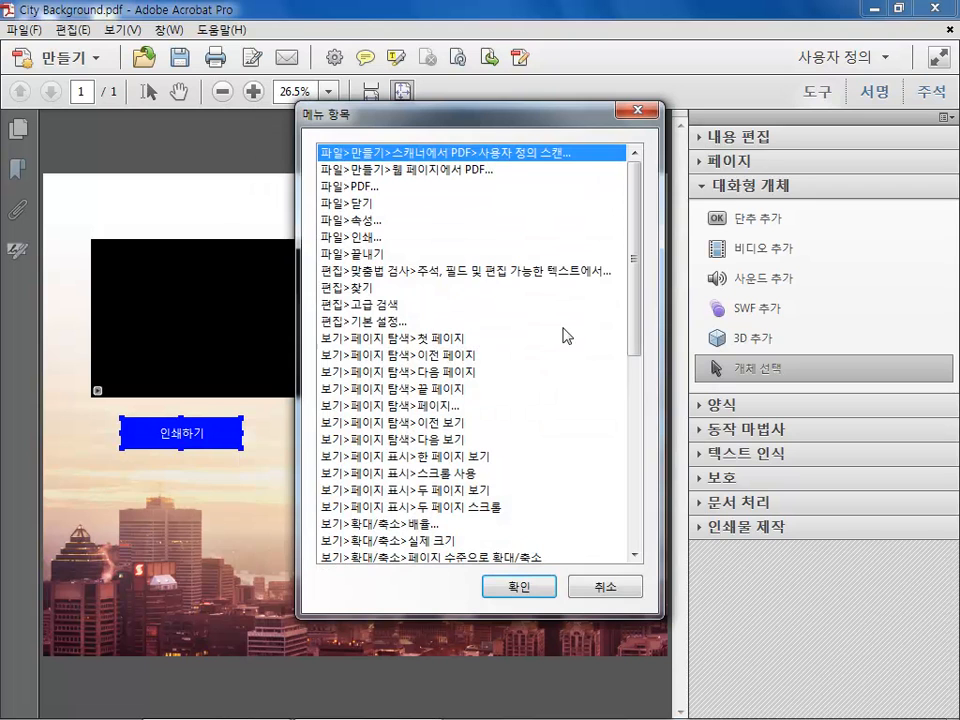
{"action": "left_click", "coordinate": [361, 242]}
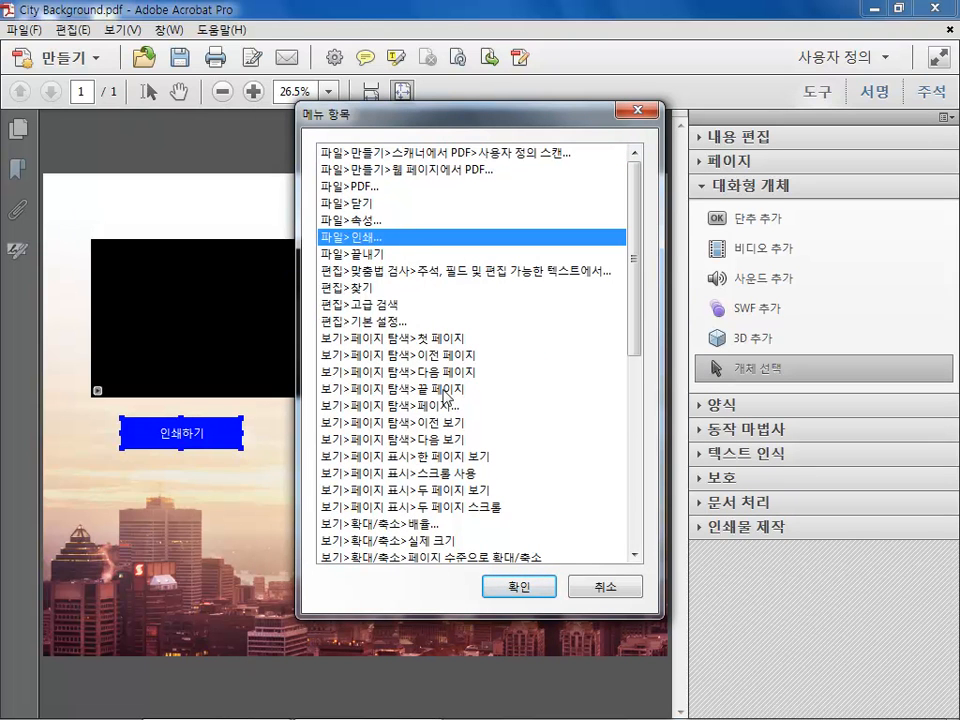
{"action": "left_click", "coordinate": [516, 590]}
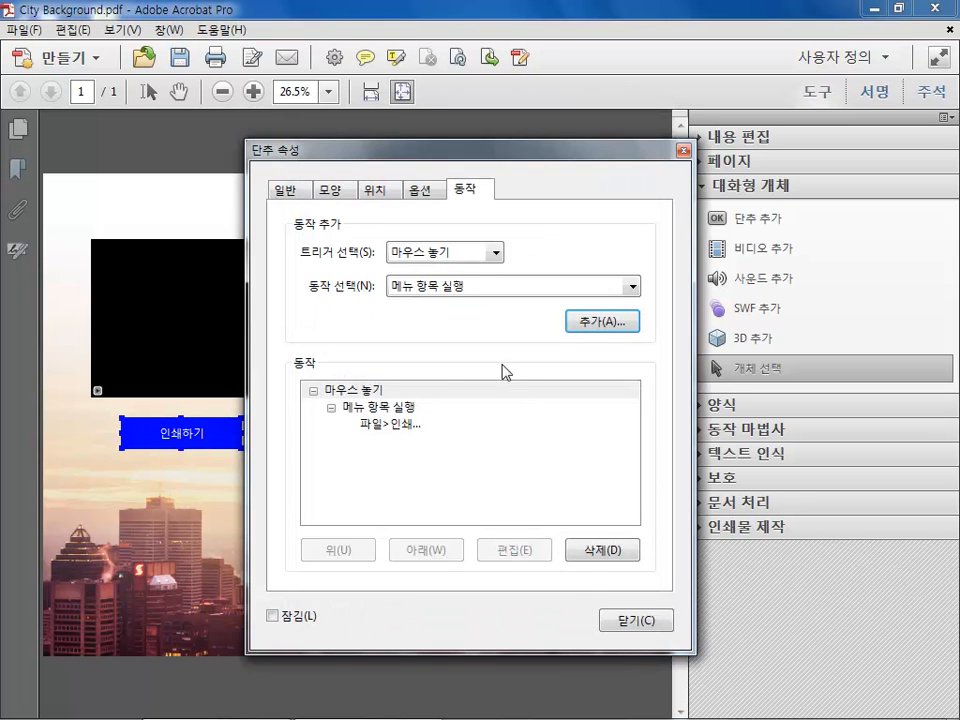
{"action": "left_click", "coordinate": [652, 621]}
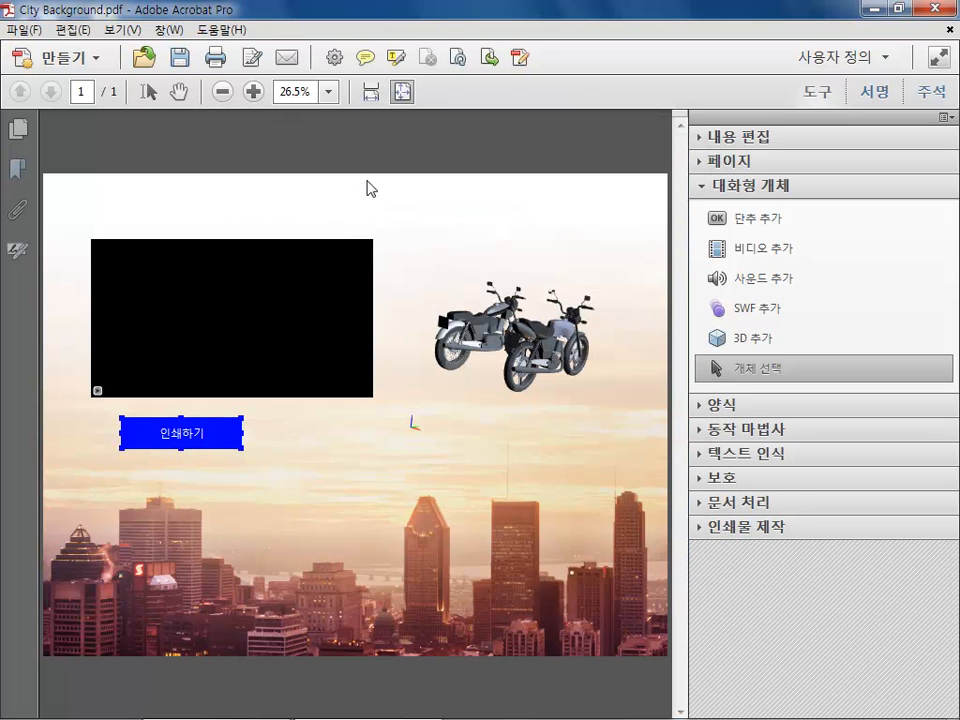
Test the blue 인쇄하려면 클릭 button with the Hand tool and cancel the print dialog without printing
{"action": "left_click", "coordinate": [179, 93]}
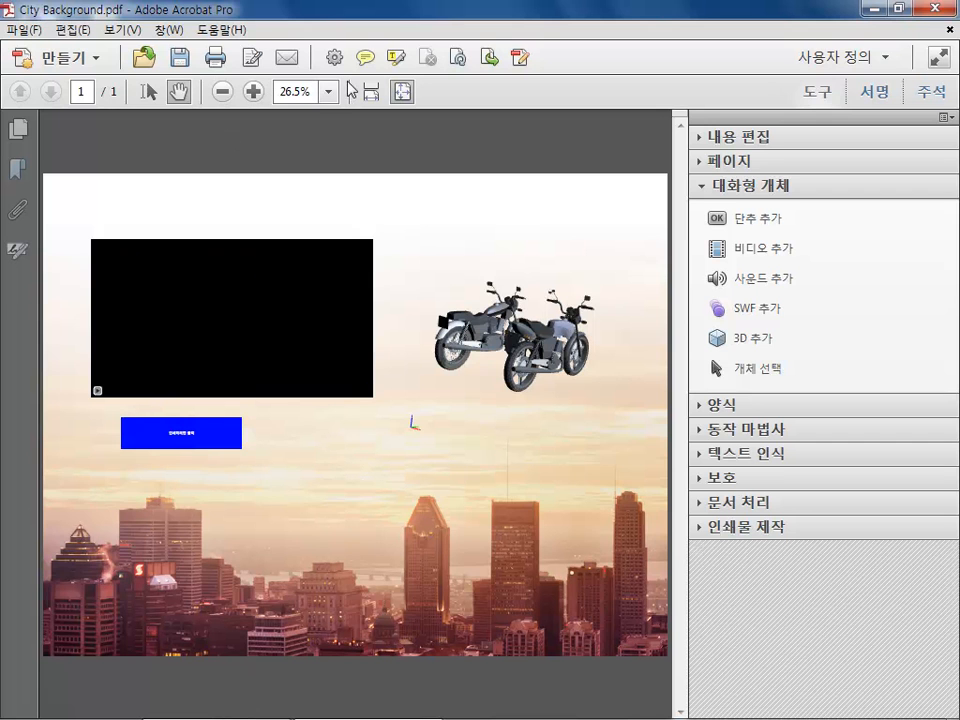
{"action": "left_click", "coordinate": [253, 91]}
{"action": "left_click", "coordinate": [253, 91]}
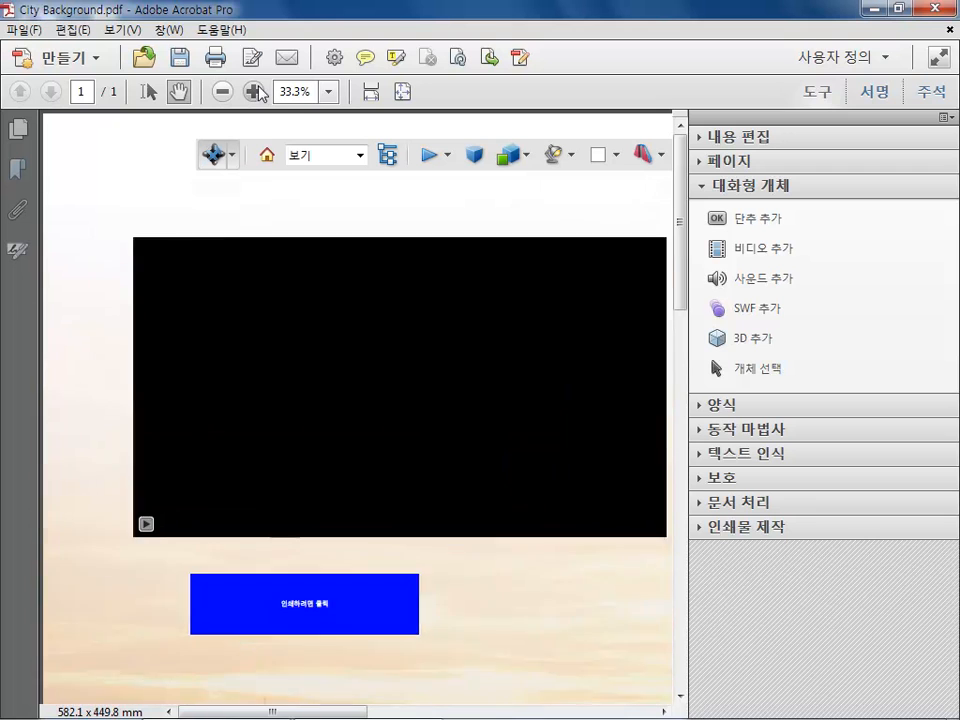
{"action": "left_click", "coordinate": [253, 91]}
{"action": "left_click_drag", "start_coordinate": [97, 543], "coordinate": [43, 208]}
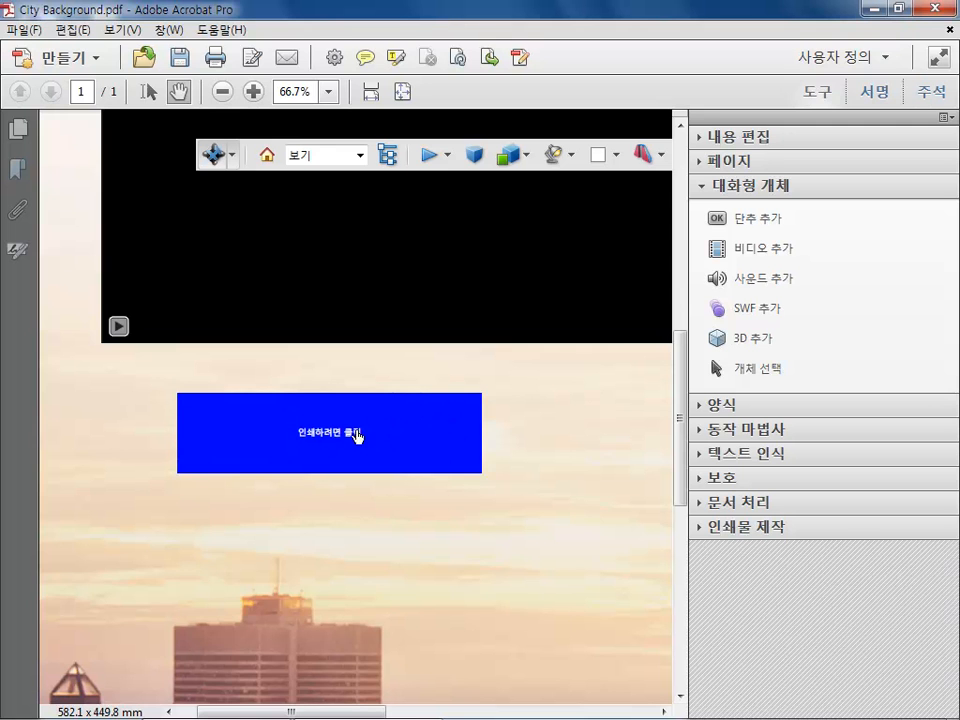
{"action": "left_click", "coordinate": [323, 435]}
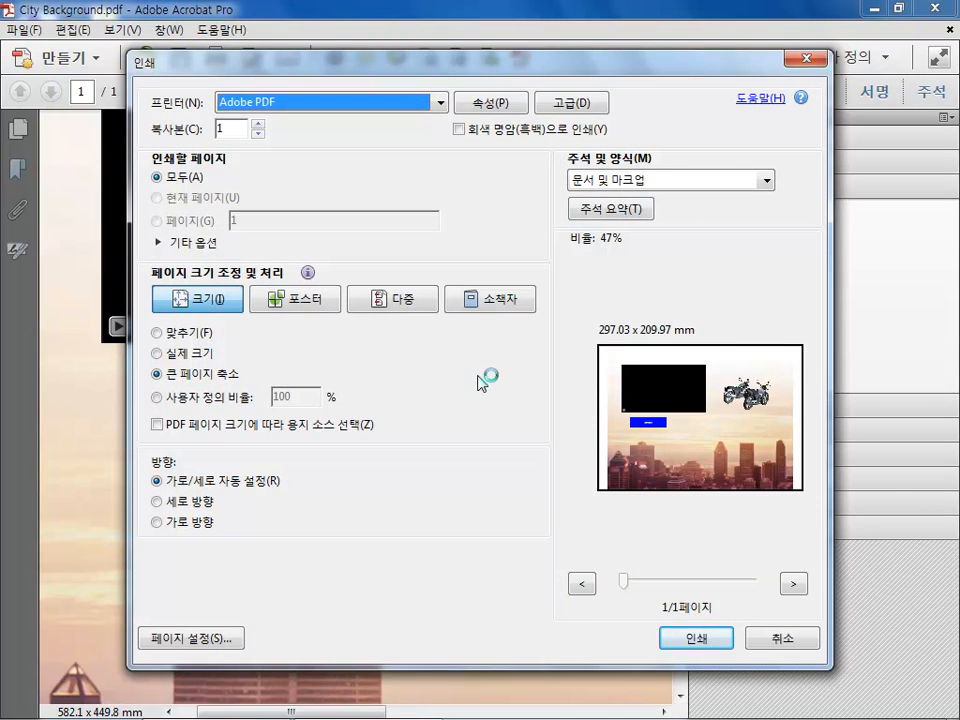
{"action": "left_click", "coordinate": [777, 640]}
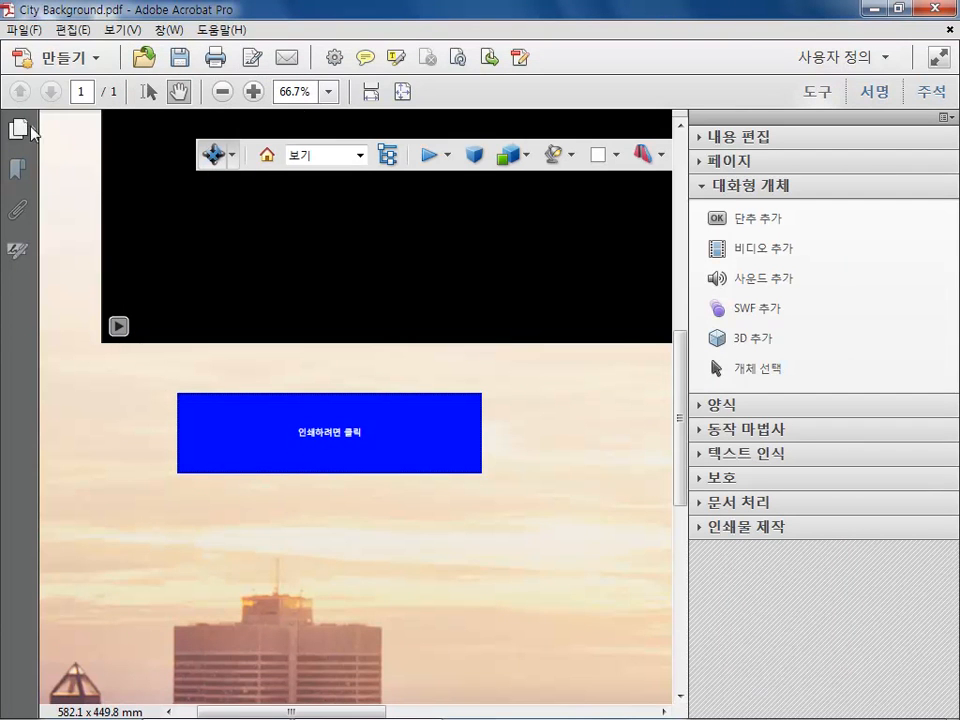
{"action": "left_click", "coordinate": [402, 91]}
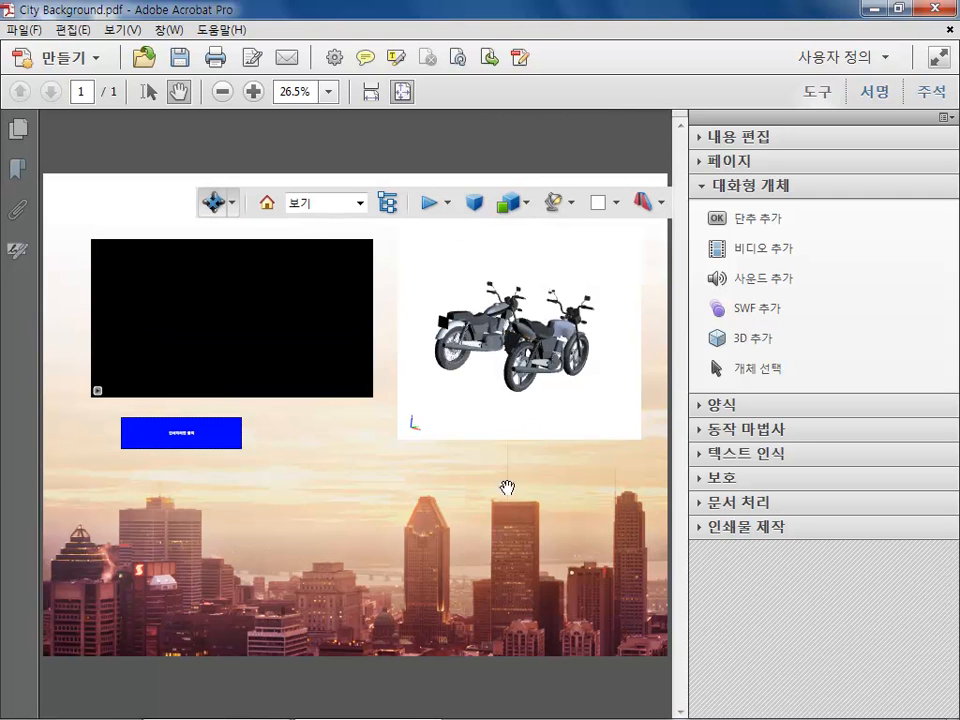